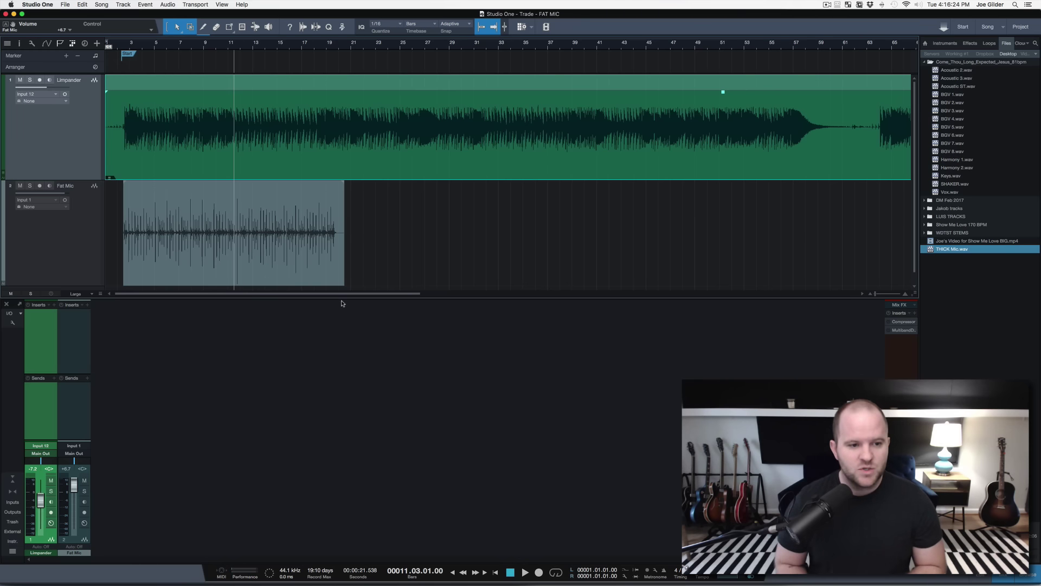
Place the playback position just before the Start marker, solo the Limpander track and listen to it from there
{"action": "left_click", "coordinate": [235, 185]}
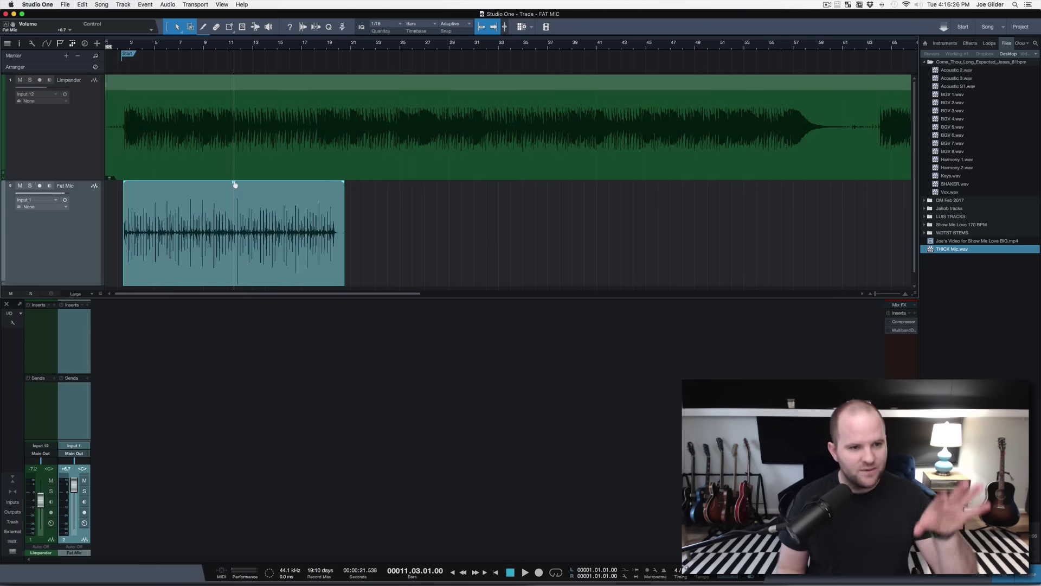
{"action": "left_click", "coordinate": [228, 157]}
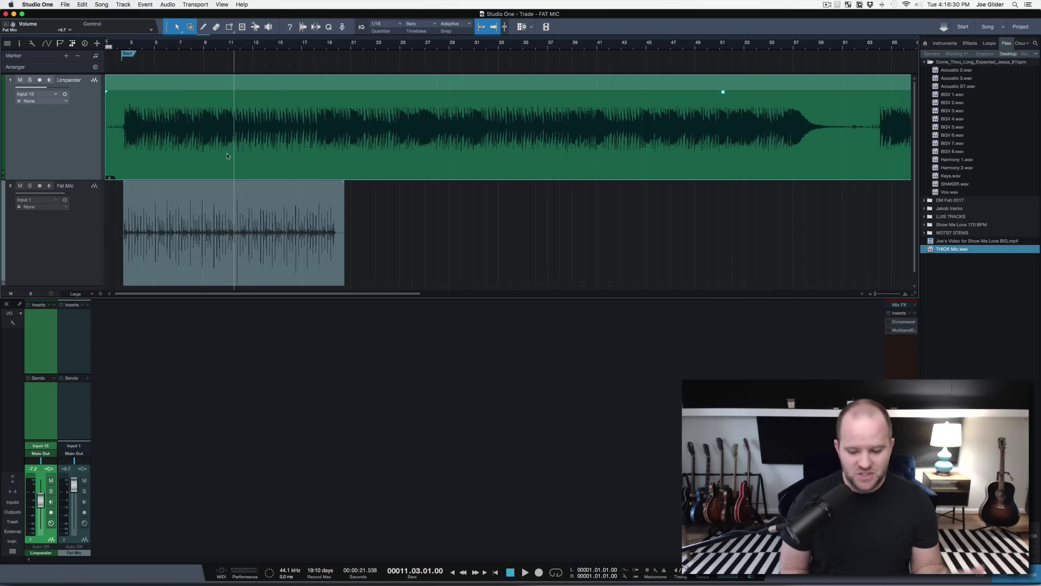
{"action": "left_click_drag", "start_coordinate": [118, 44], "coordinate": [120, 67]}
{"action": "left_click", "coordinate": [131, 45]}
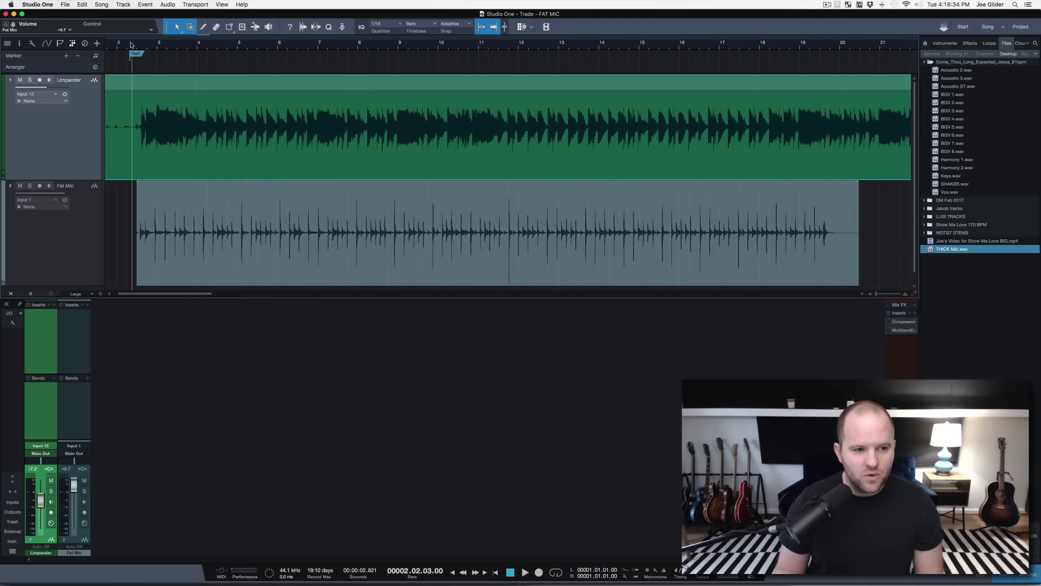
{"action": "key", "text": "s"}
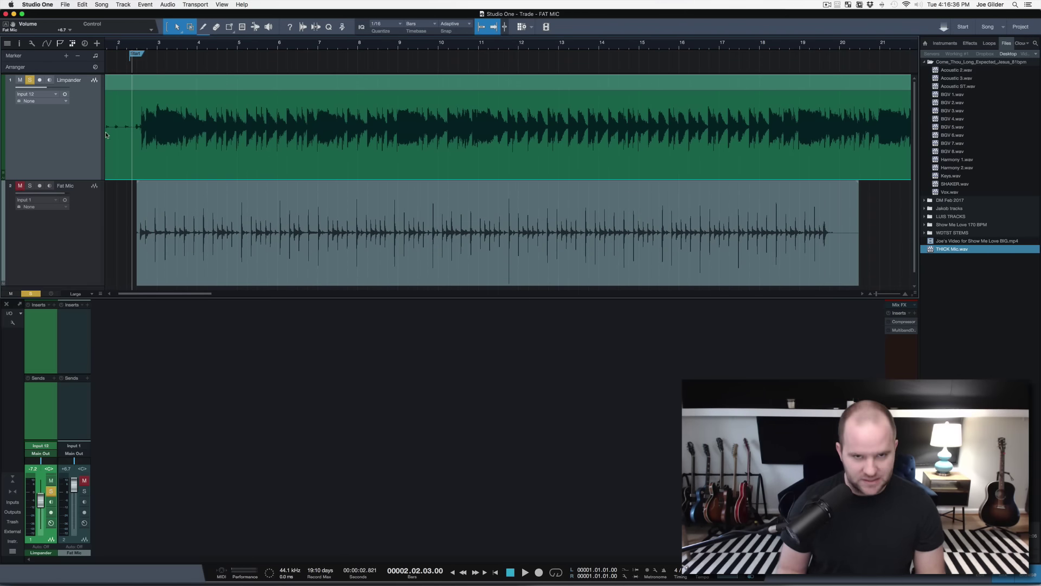
{"action": "key", "text": "space"}
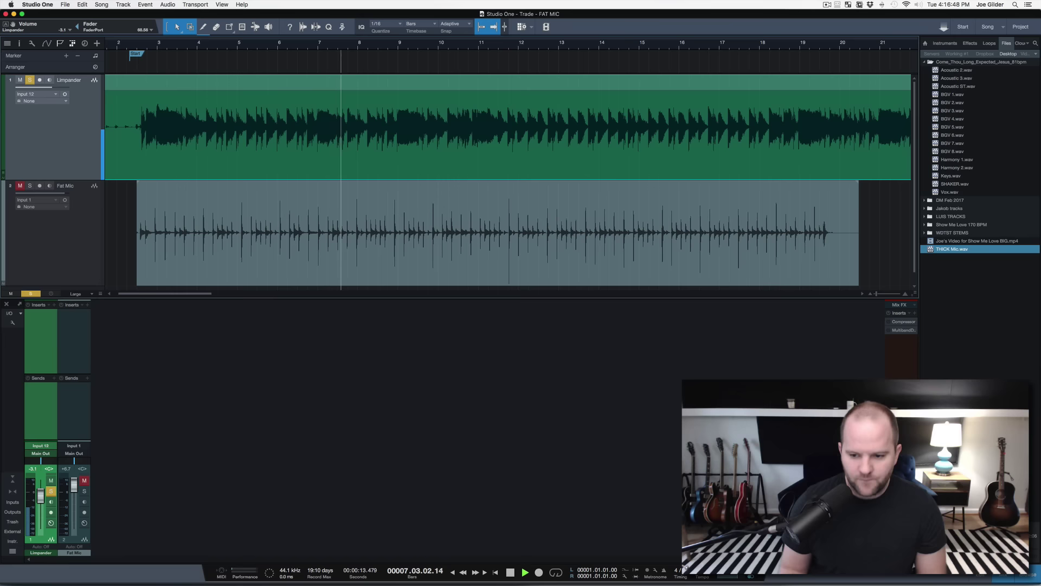
{"action": "key", "text": "space"}
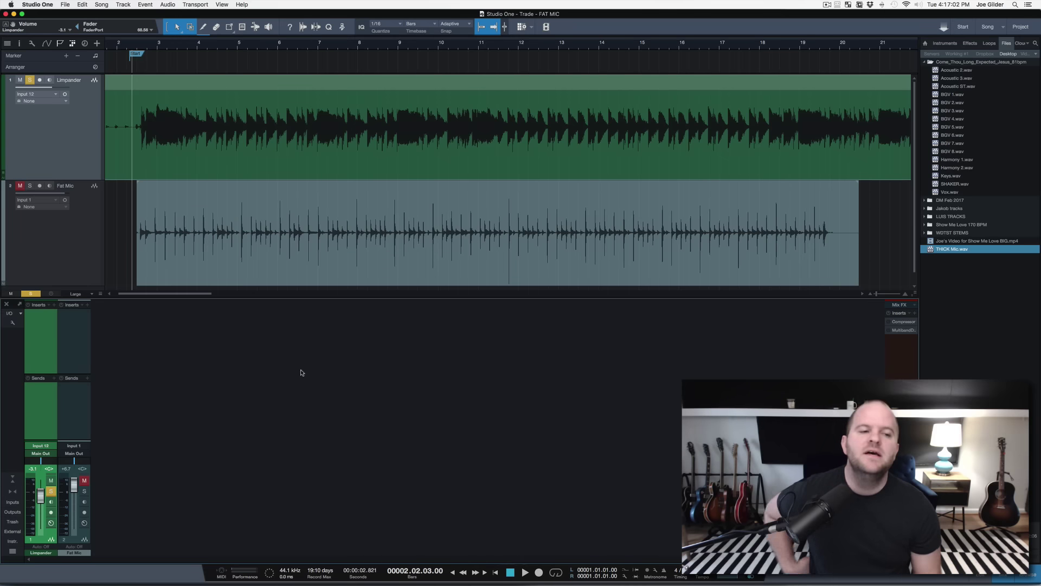
Solo only the Fat Mic track and listen to it from the same starting position
{"action": "left_click", "coordinate": [30, 186]}
{"action": "left_click", "coordinate": [30, 80]}
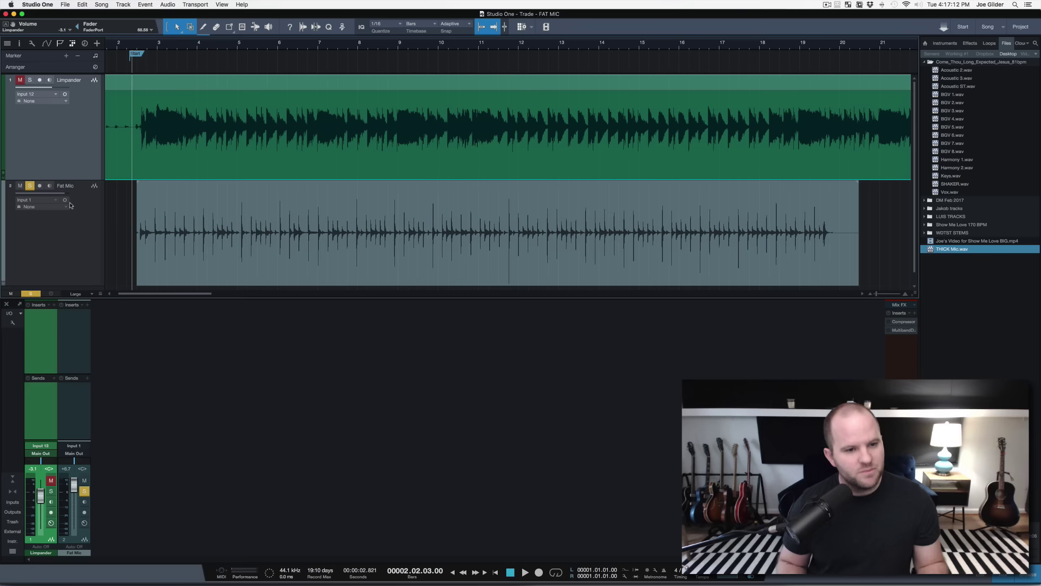
{"action": "key", "text": "space"}
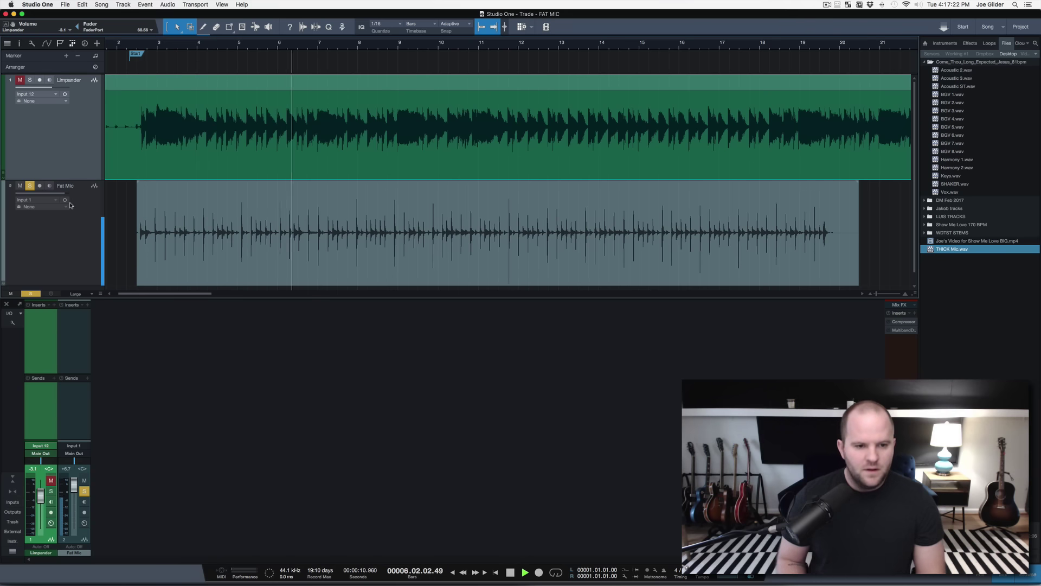
{"action": "key", "text": "space"}
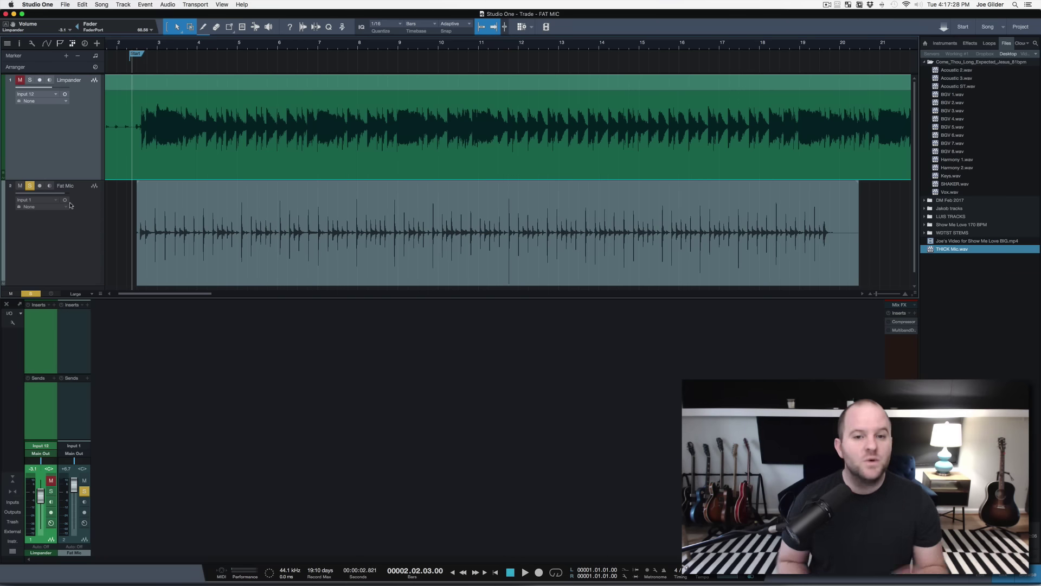
{"action": "left_click", "coordinate": [30, 80]}
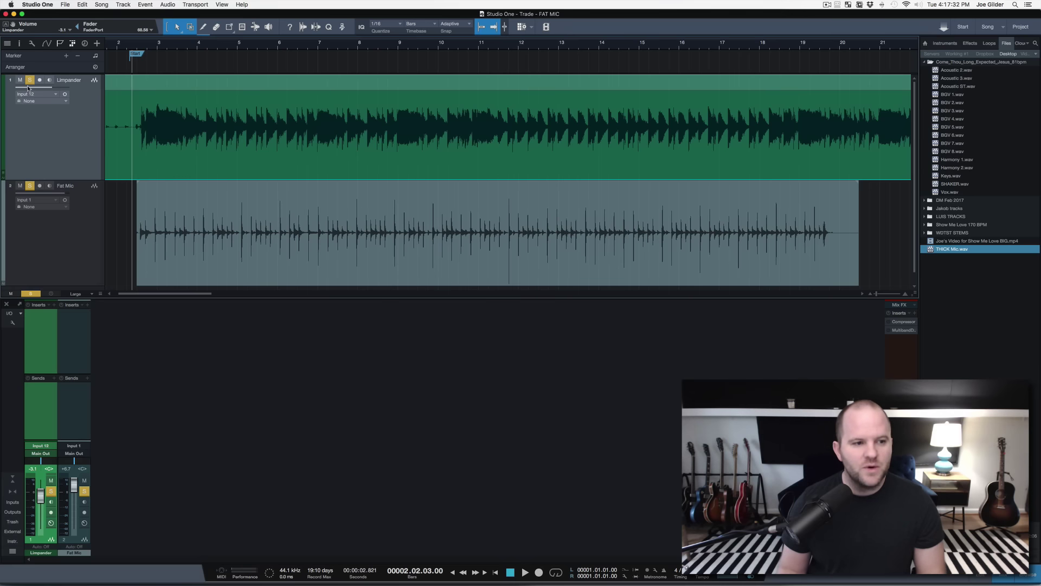
{"action": "left_click", "coordinate": [30, 80]}
{"action": "key", "text": "shift+m"}
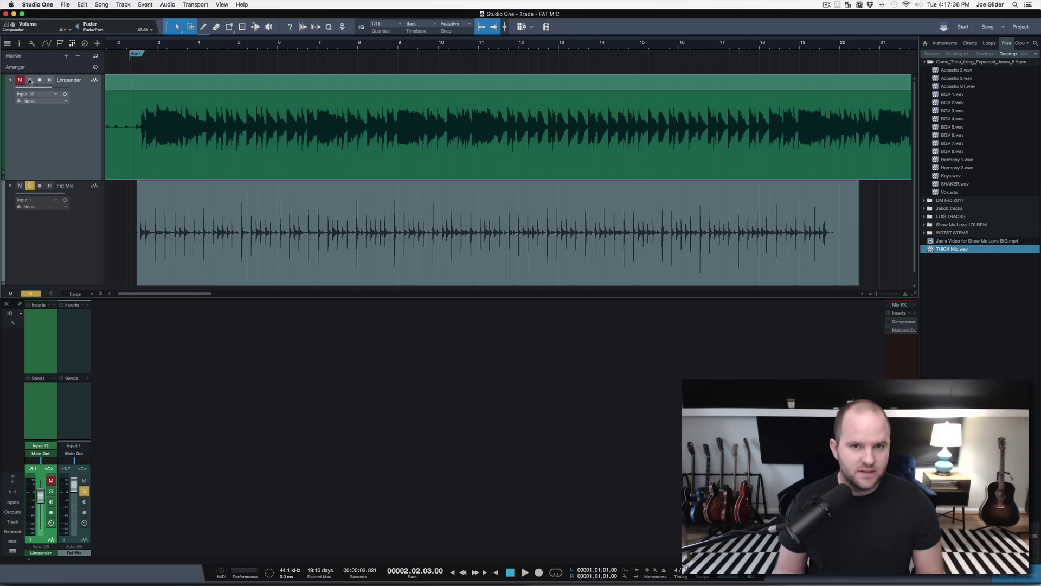
Clear the solo on the Fat Mic track, solo Limpander instead and audition its opening
{"action": "left_click", "coordinate": [96, 218]}
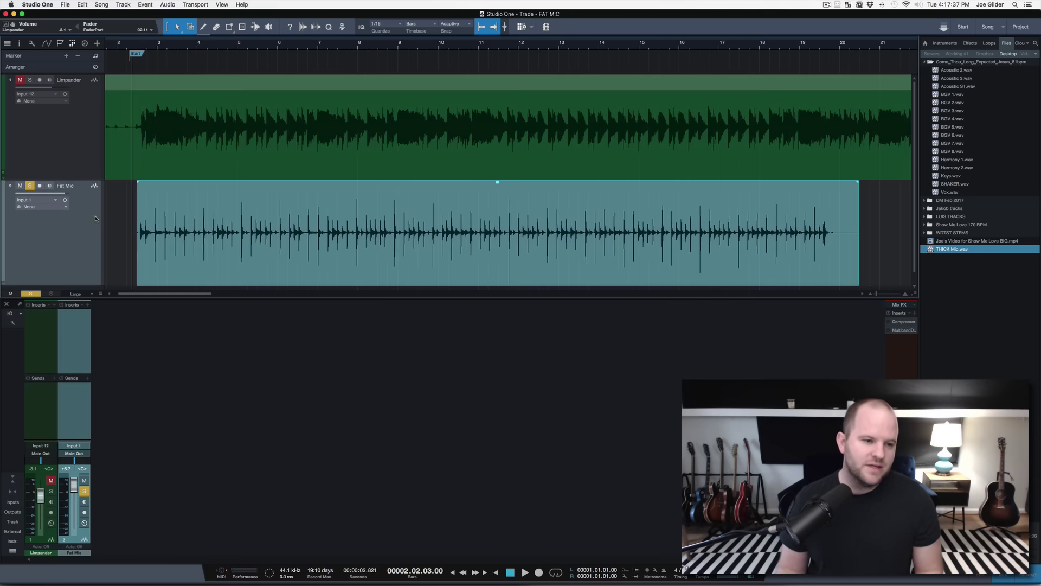
{"action": "left_click", "coordinate": [31, 186]}
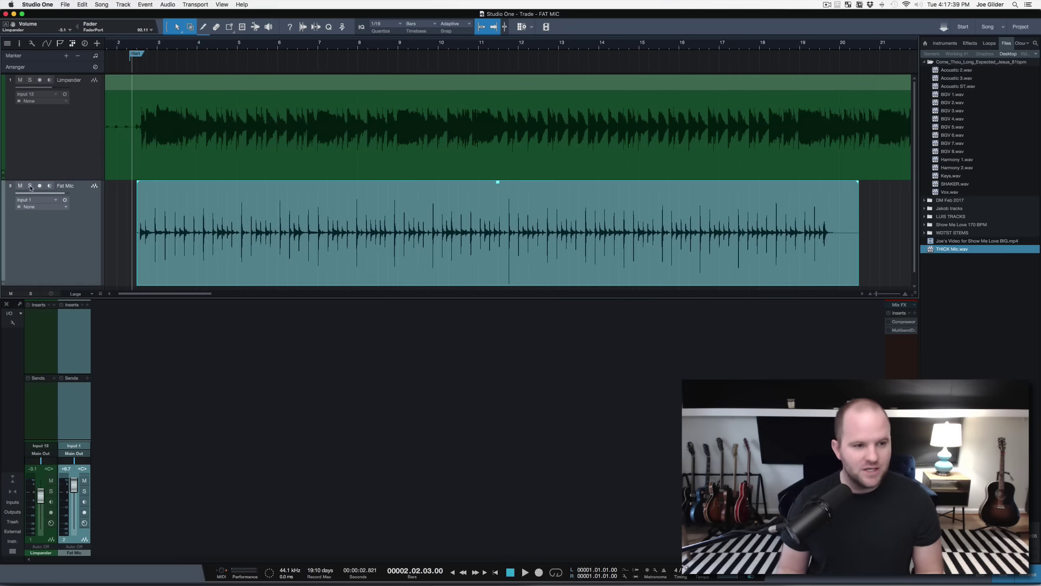
{"action": "left_click", "coordinate": [30, 79]}
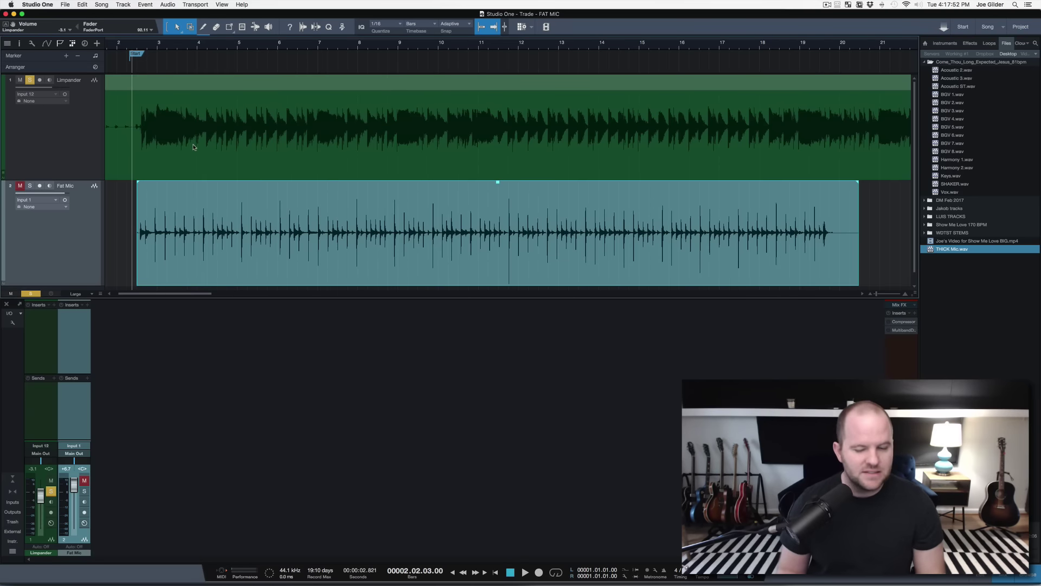
{"action": "key", "text": "space"}
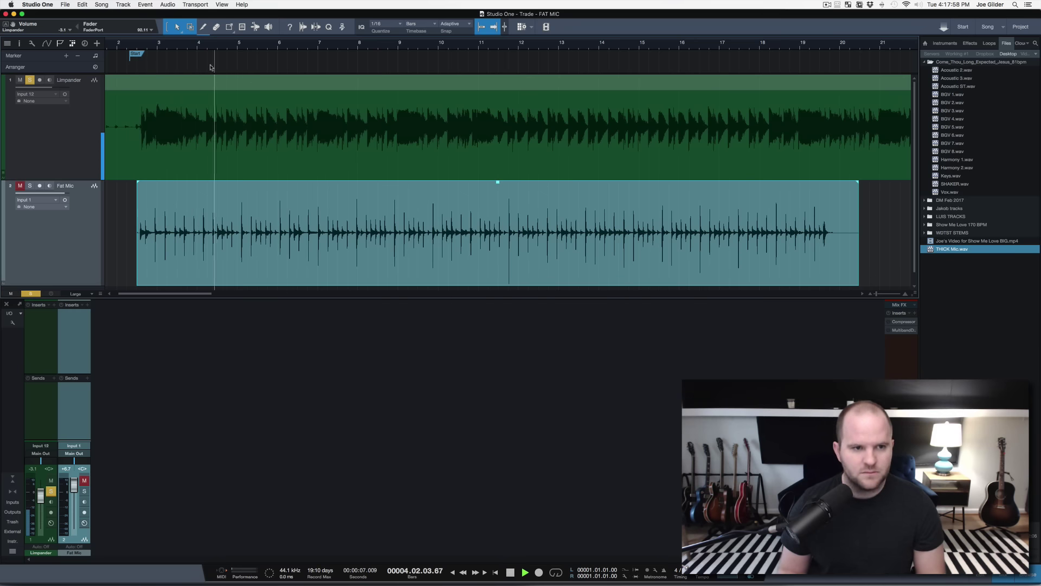
{"action": "key", "text": "space"}
Trim away the Limpander clip's opening so it starts in line with the Fat Mic clip, and compare playback with Fat Mic soloed
{"action": "left_click", "coordinate": [149, 140]}
{"action": "left_click_drag", "start_coordinate": [103, 127], "coordinate": [170, 157]}
{"action": "key", "text": "Delete"}
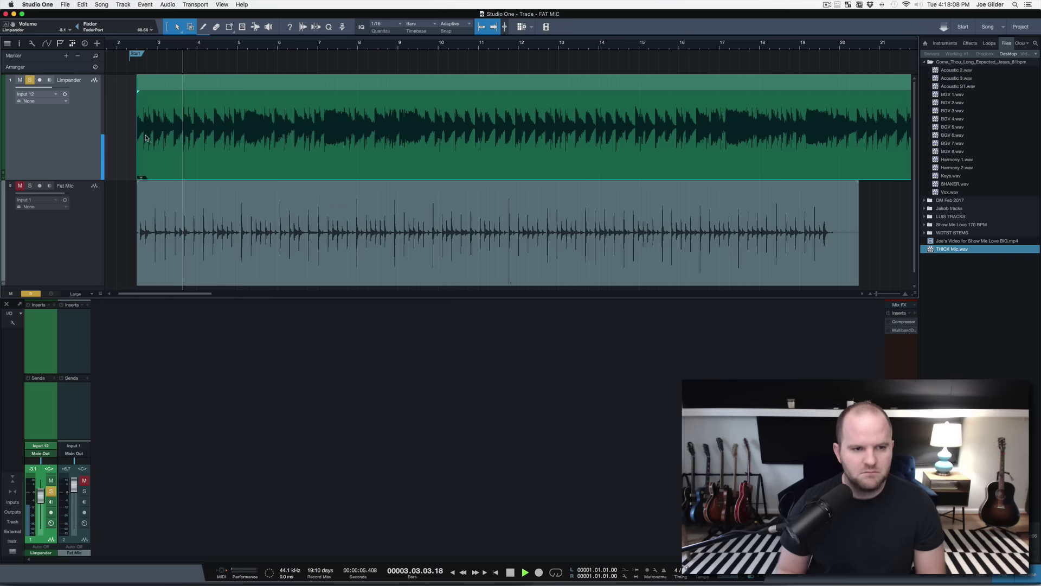
{"action": "left_click", "coordinate": [30, 185]}
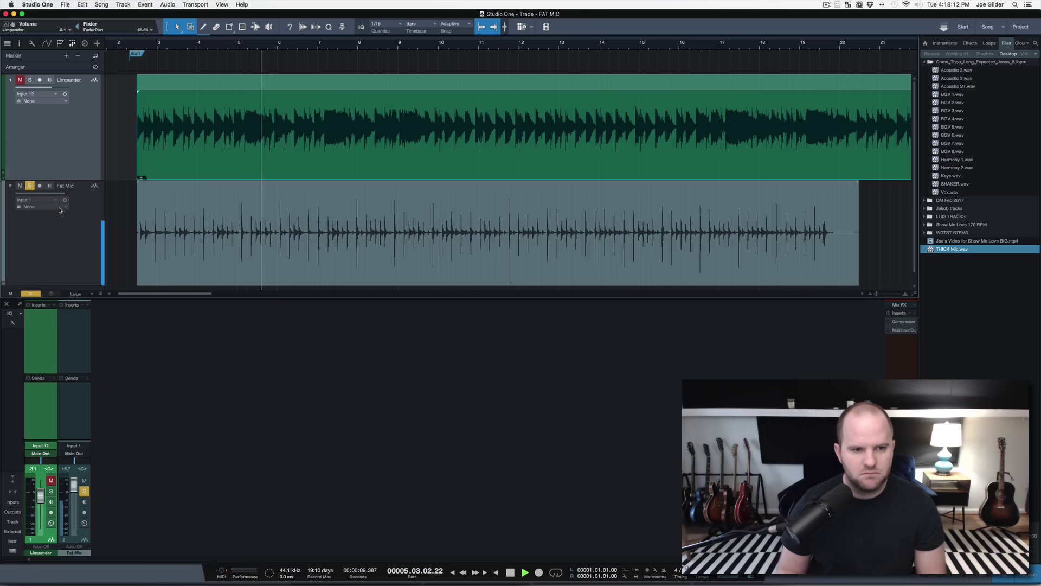
{"action": "key", "text": "space"}
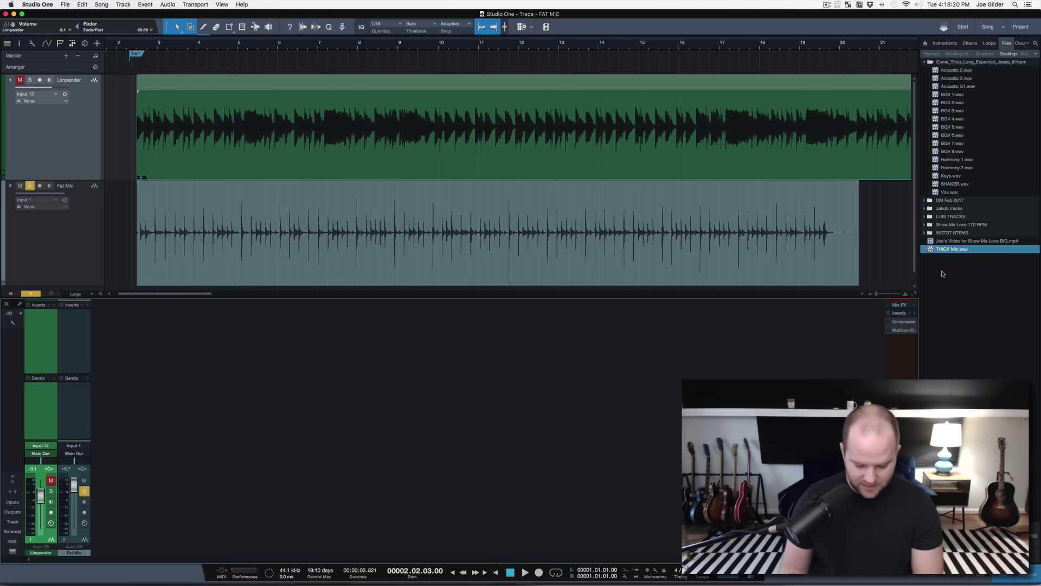
Find the PreSonus Limiter among the effects, collapsing the Compressor and Pro EQ presets, and insert it on the Fat Mic track
{"action": "key", "text": "F6"}
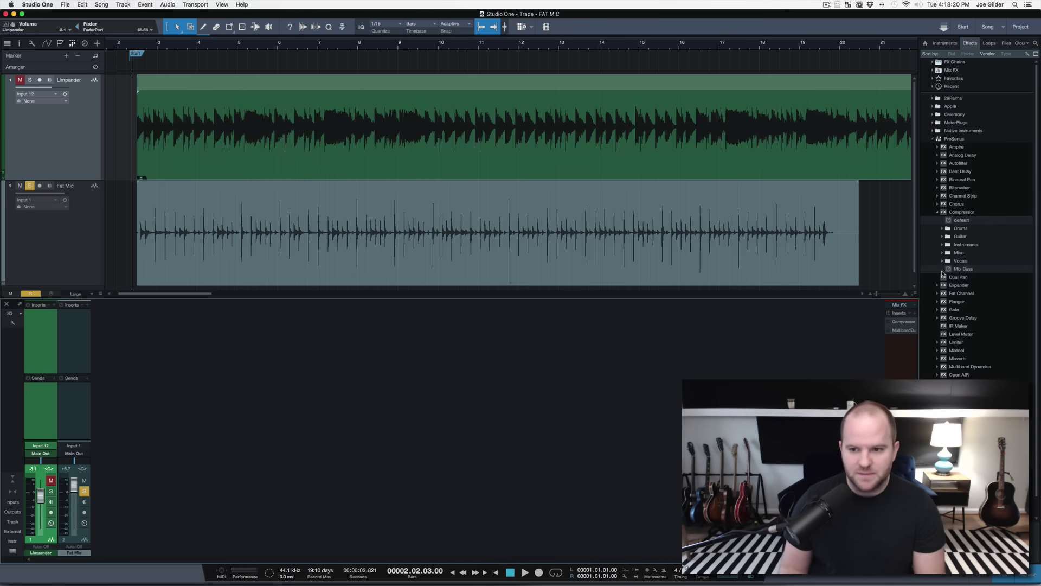
{"action": "left_click", "coordinate": [933, 140]}
{"action": "left_click", "coordinate": [933, 141]}
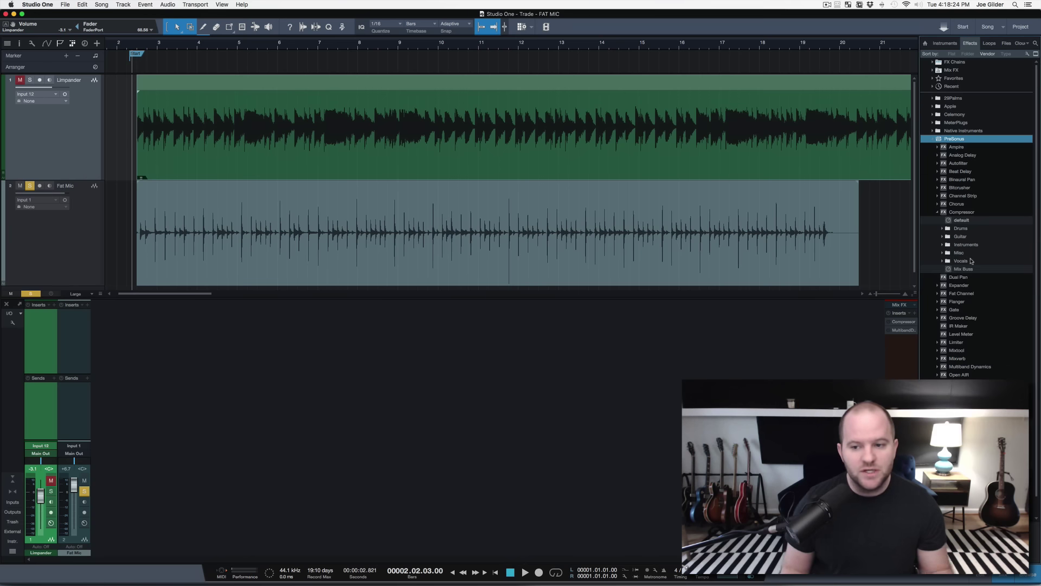
{"action": "left_click", "coordinate": [937, 212]}
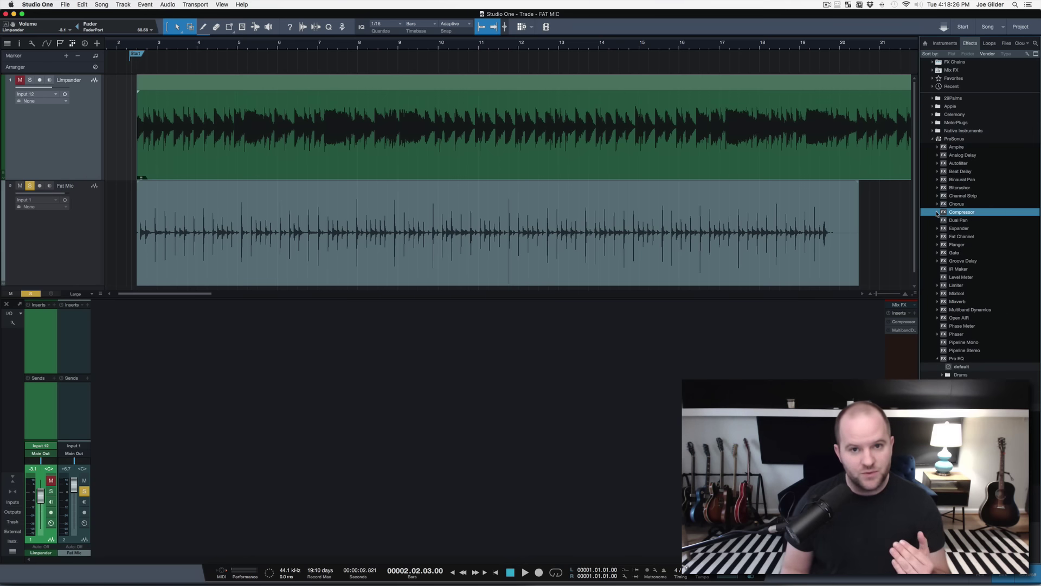
{"action": "left_click", "coordinate": [939, 360]}
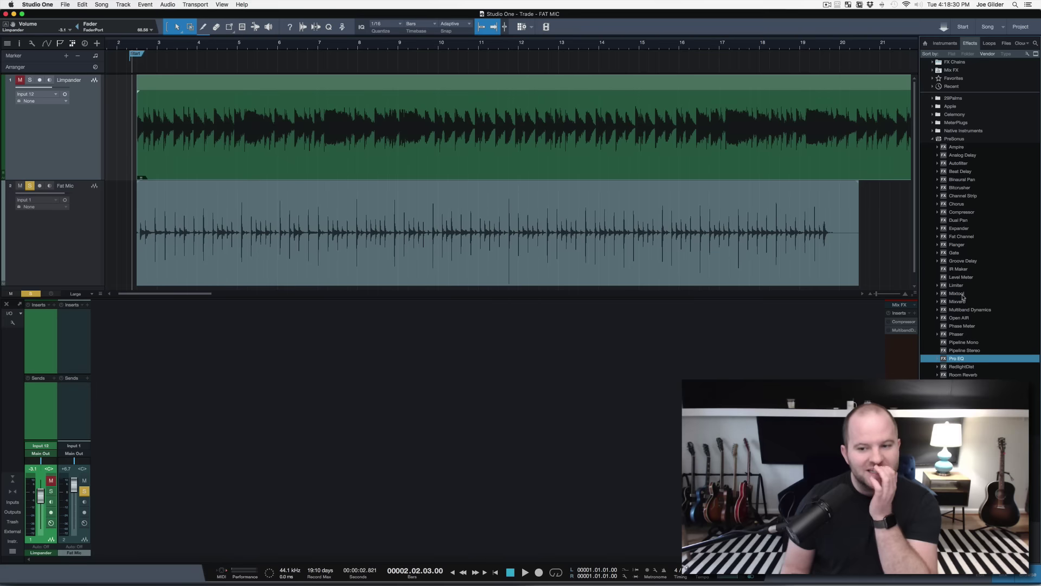
{"action": "left_click_drag", "start_coordinate": [956, 288], "coordinate": [457, 249]}
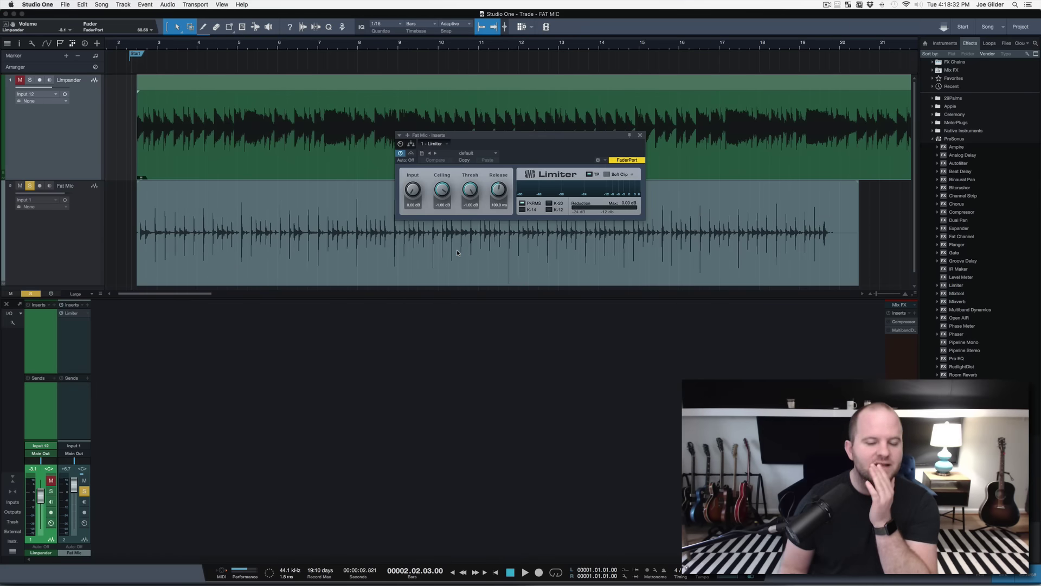
Set the limiter's ceiling and threshold to -8.10 dB and its release to 285.5 ms, and switch from TP to Soft Clip
{"action": "left_click_drag", "start_coordinate": [499, 191], "coordinate": [504, 177]}
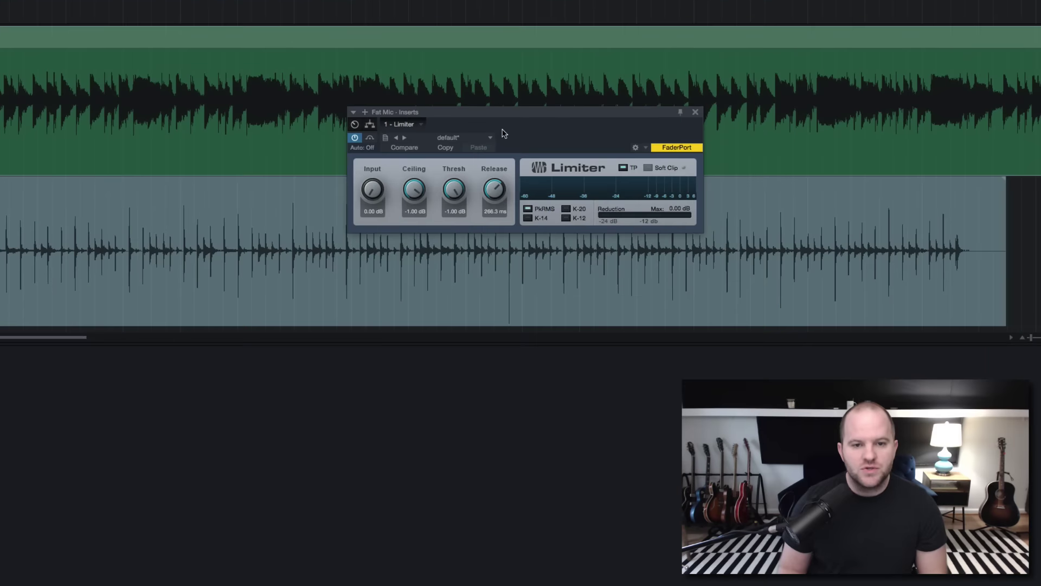
{"action": "left_click_drag", "start_coordinate": [509, 135], "coordinate": [131, 239]}
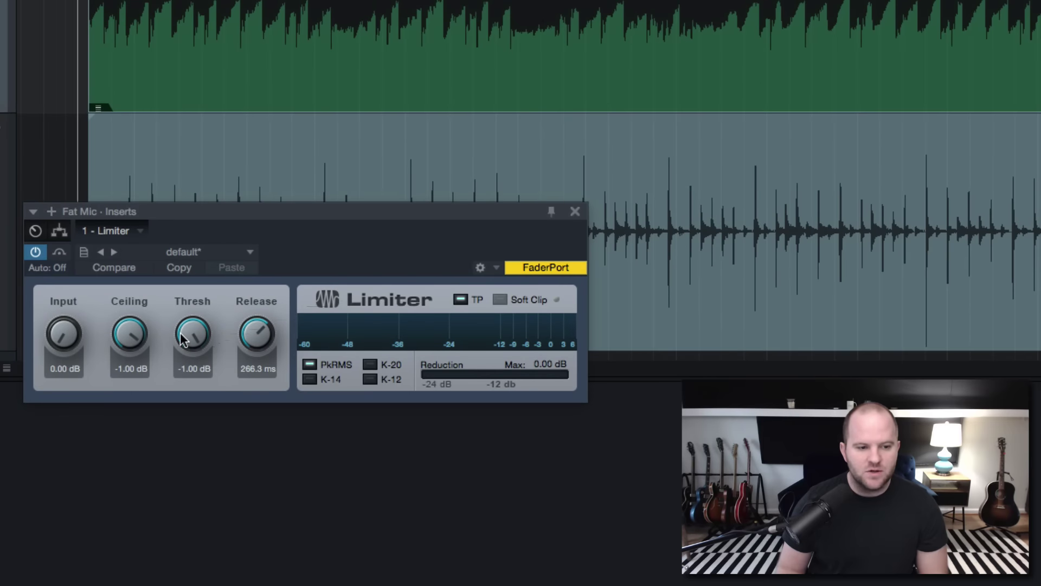
{"action": "left_click_drag", "start_coordinate": [181, 332], "coordinate": [193, 384]}
{"action": "left_click_drag", "start_coordinate": [130, 339], "coordinate": [139, 430]}
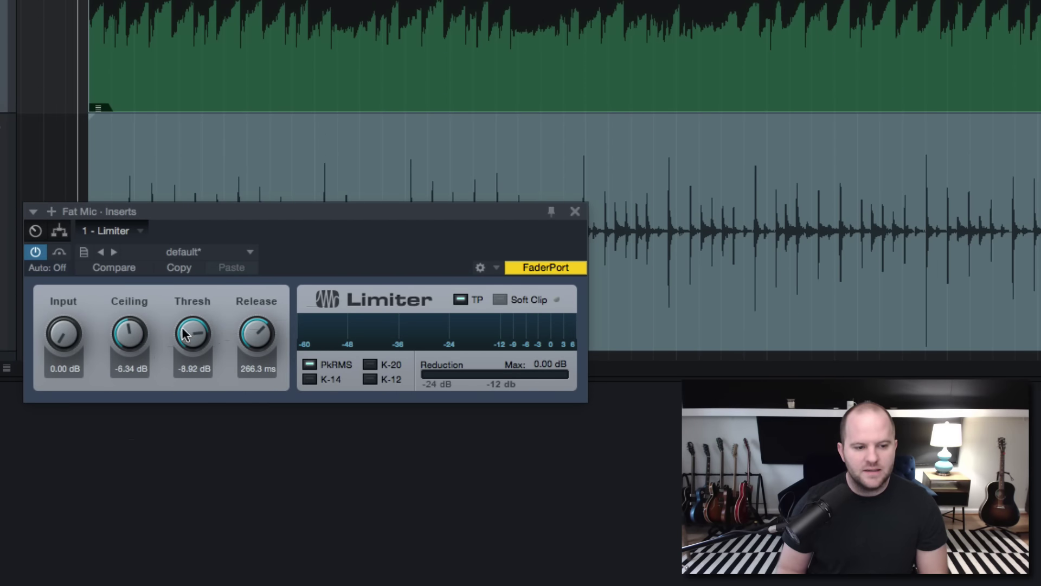
{"action": "left_click_drag", "start_coordinate": [132, 339], "coordinate": [118, 223]}
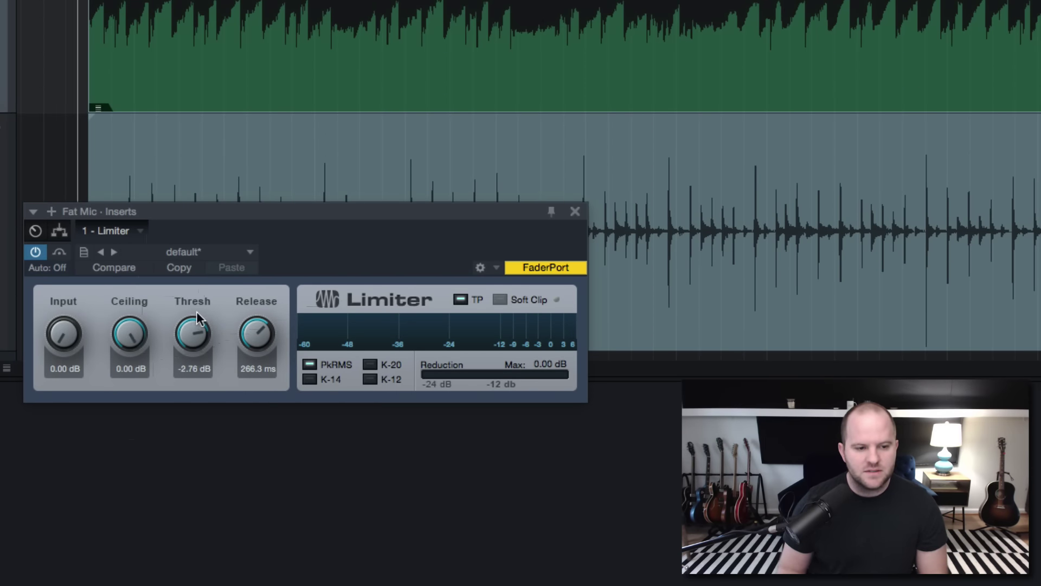
{"action": "left_click_drag", "start_coordinate": [135, 333], "coordinate": [140, 454]}
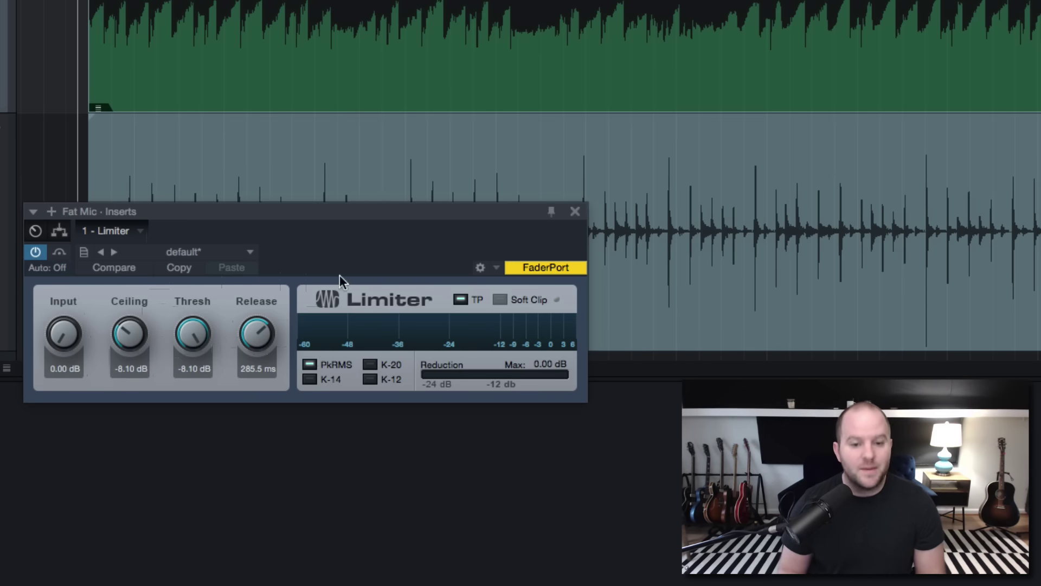
{"action": "left_click", "coordinate": [463, 299]}
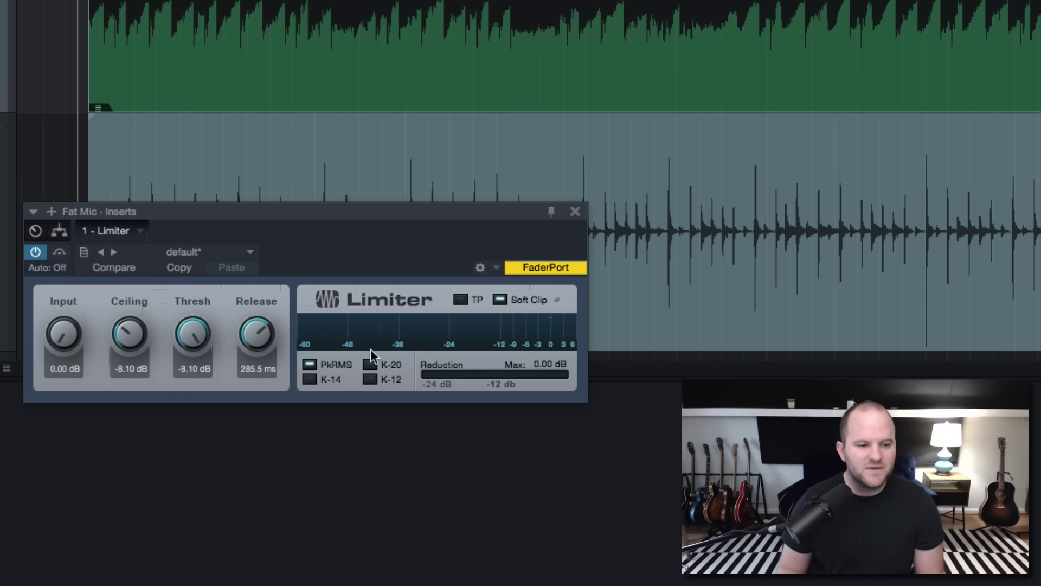
Play the Fat Mic track while setting the limiter's input to 18.00 dB and its threshold to -16.38 dB
{"action": "key", "text": "space"}
{"action": "left_click_drag", "start_coordinate": [64, 333], "coordinate": [65, 132]}
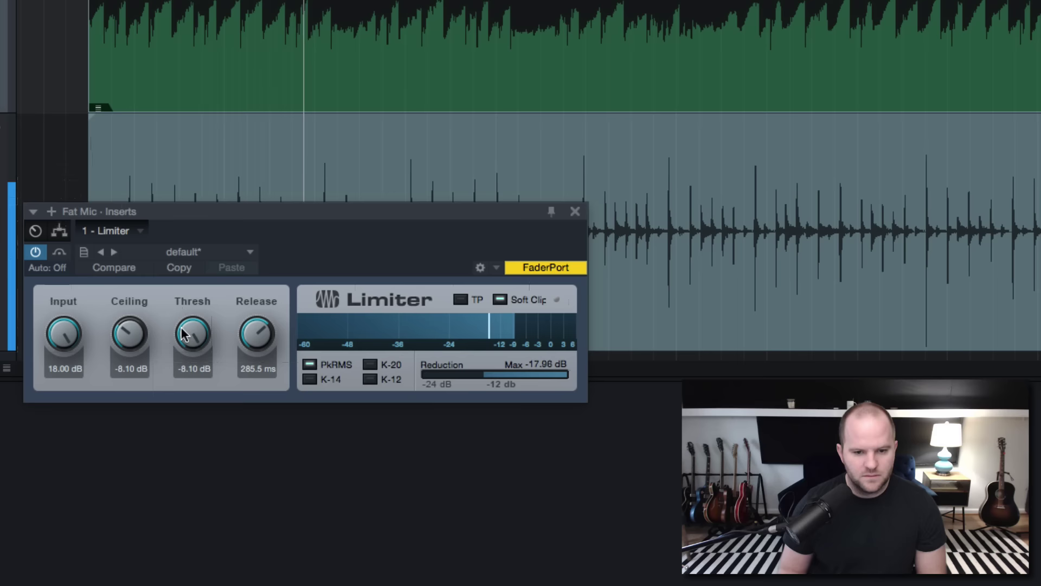
{"action": "left_click_drag", "start_coordinate": [191, 334], "coordinate": [190, 455]}
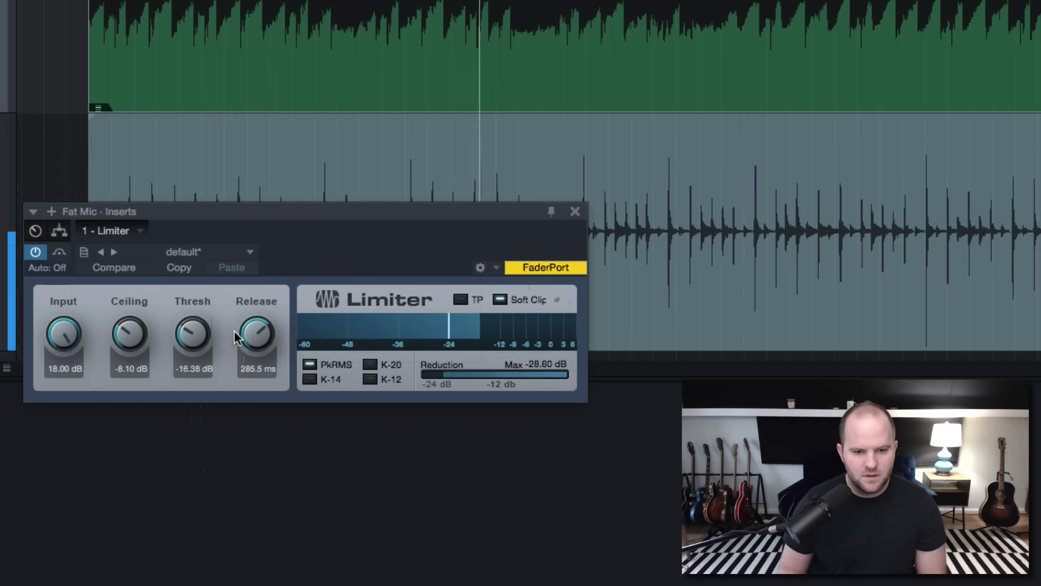
Set the limiter's release to 25.5 ms and its input to 15.03 dB during playback, and stop the song
{"action": "mouse_move", "coordinate": [265, 333]}
{"action": "left_mouse_down"}
{"action": "mouse_move", "coordinate": [267, 360]}
{"action": "mouse_move", "coordinate": [265, 350]}
{"action": "left_mouse_up"}
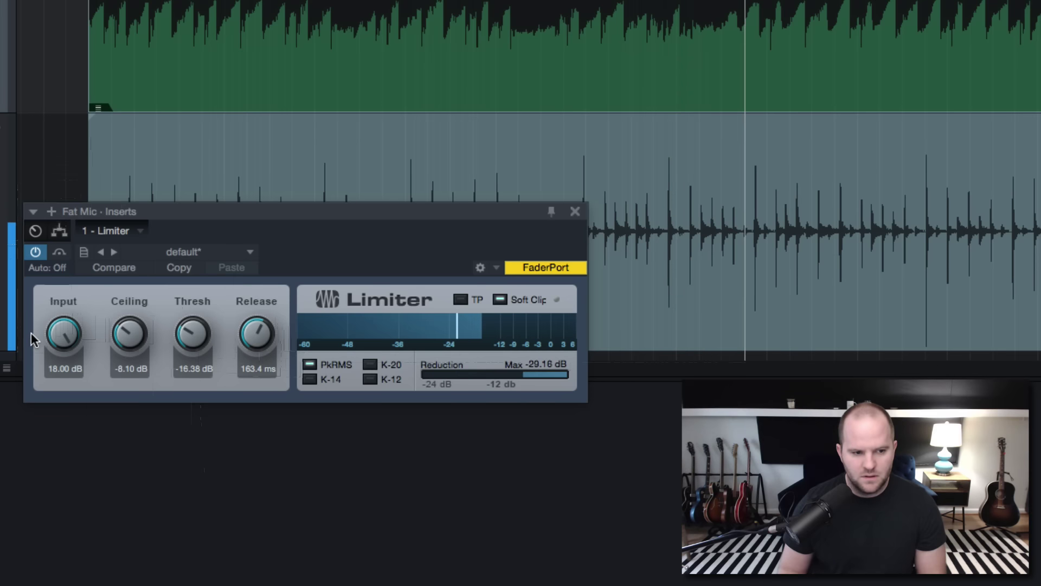
{"action": "left_click_drag", "start_coordinate": [257, 339], "coordinate": [254, 381]}
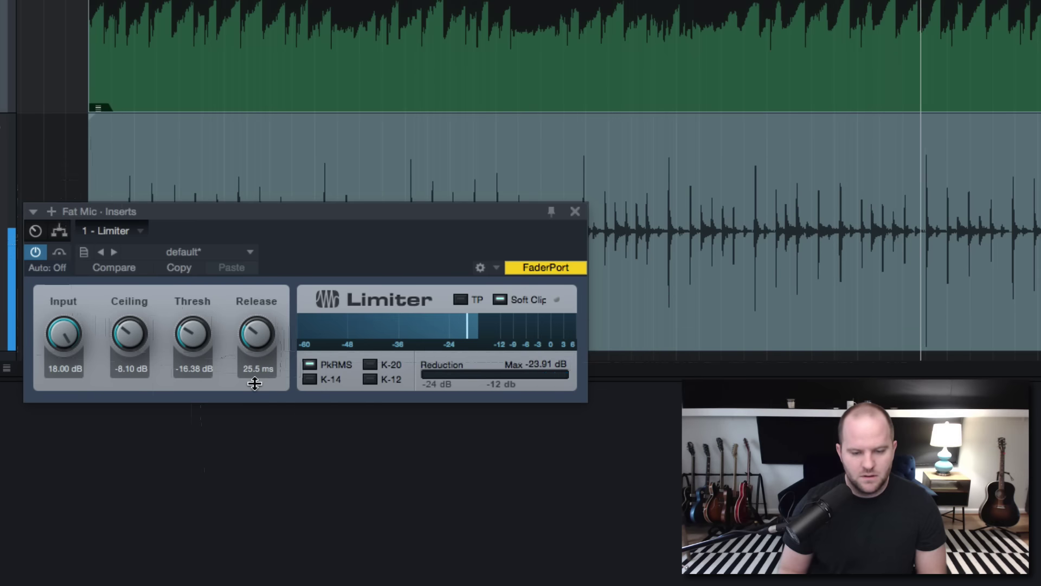
{"action": "left_click_drag", "start_coordinate": [64, 358], "coordinate": [66, 374]}
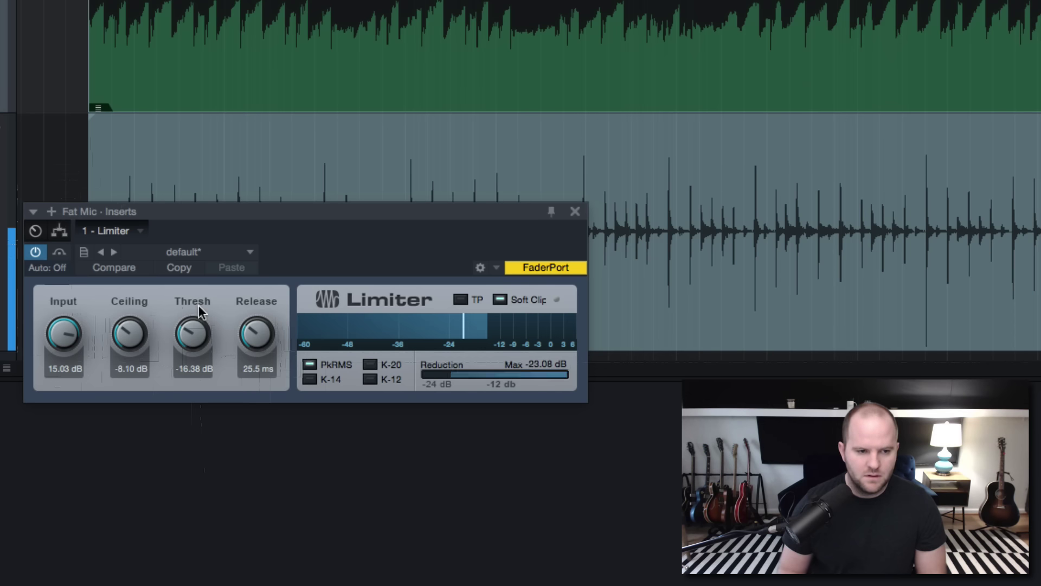
{"action": "key", "text": "space"}
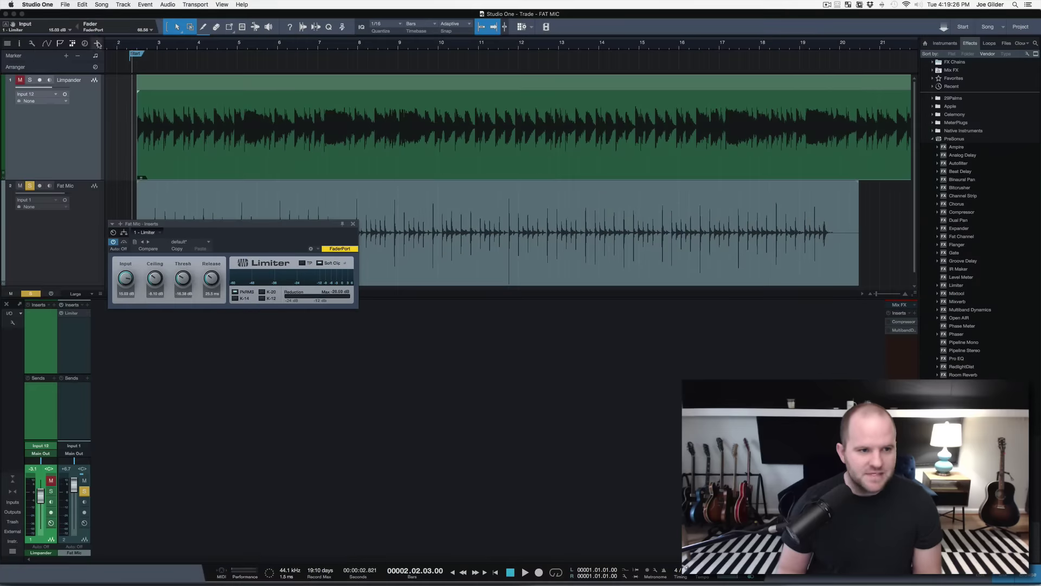
Solo the Limpander track, play the song, and switch the solo to Fat Mic during playback to compare them
{"action": "left_click", "coordinate": [30, 80]}
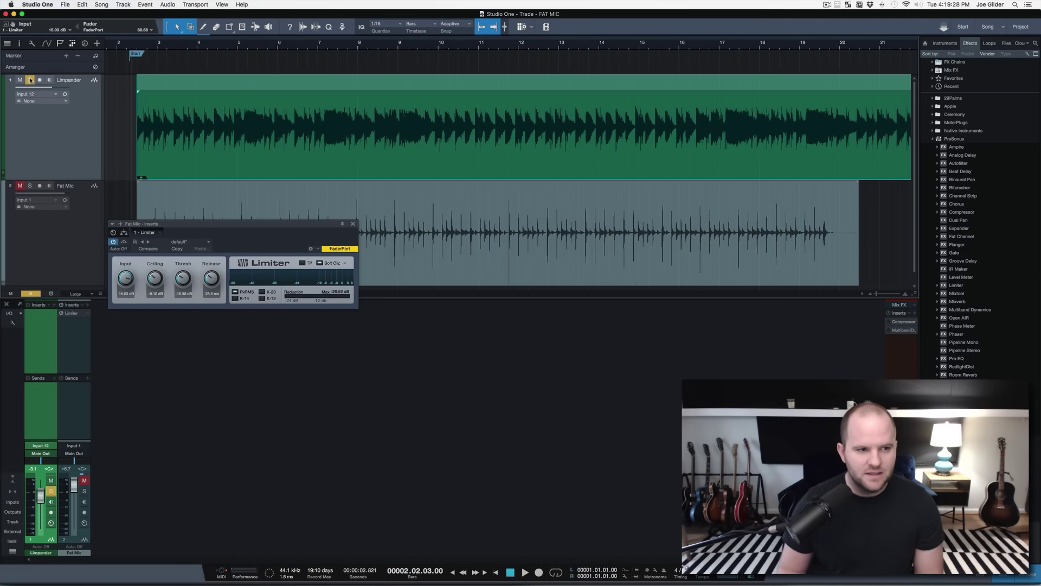
{"action": "key", "text": "space"}
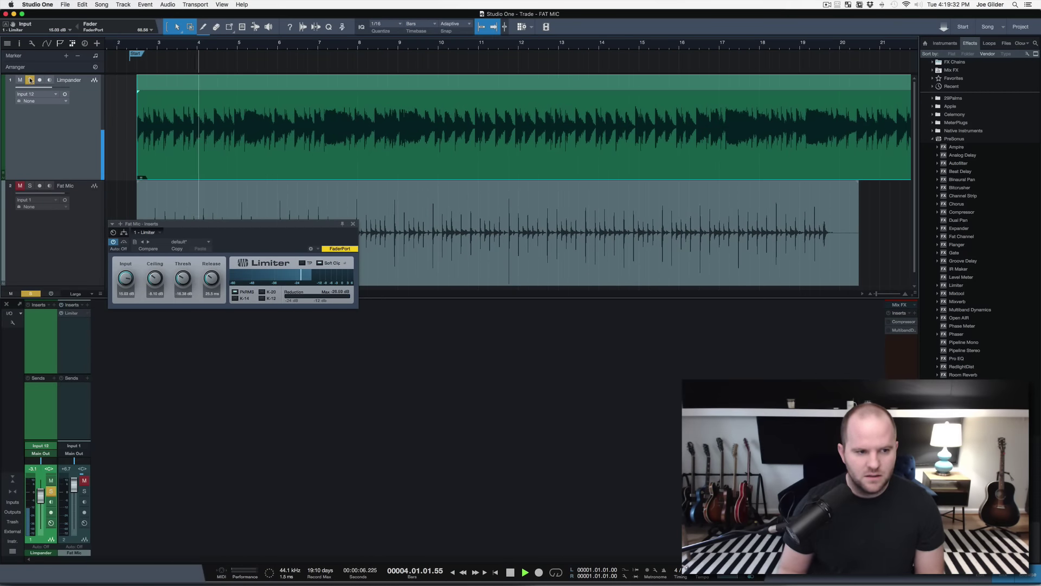
{"action": "left_click", "coordinate": [30, 186]}
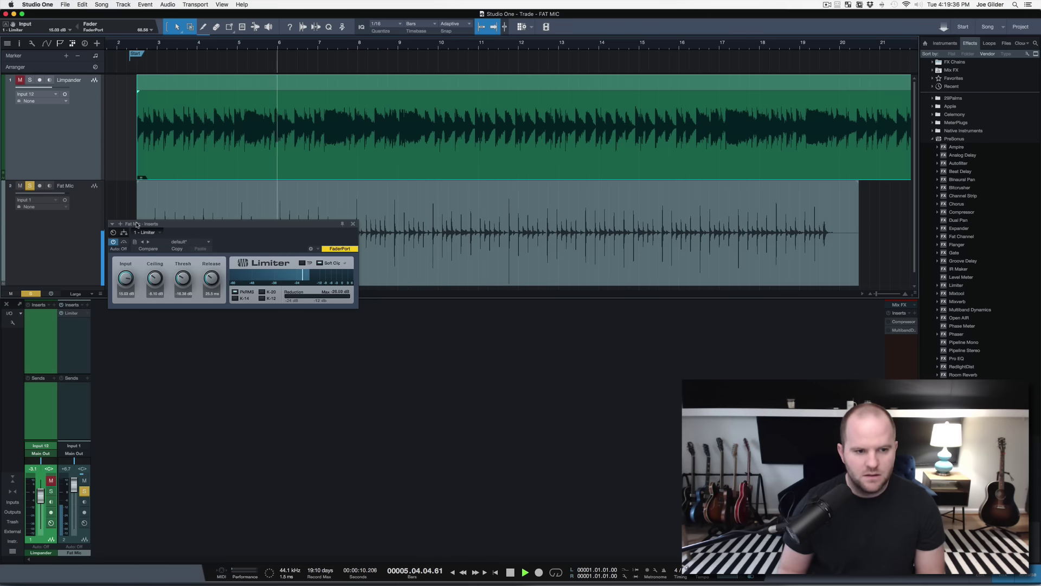
{"action": "key", "text": "space"}
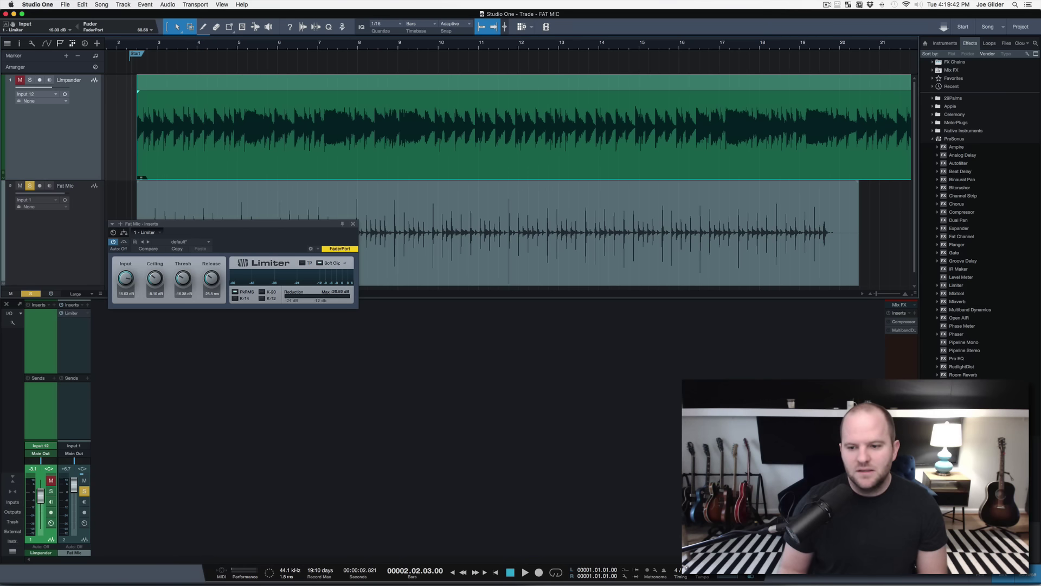
Insert RedlightDist ahead of the Limiter on the Fat Mic track and reposition its window over the track headers
{"action": "left_click_drag", "start_coordinate": [955, 368], "coordinate": [136, 235]}
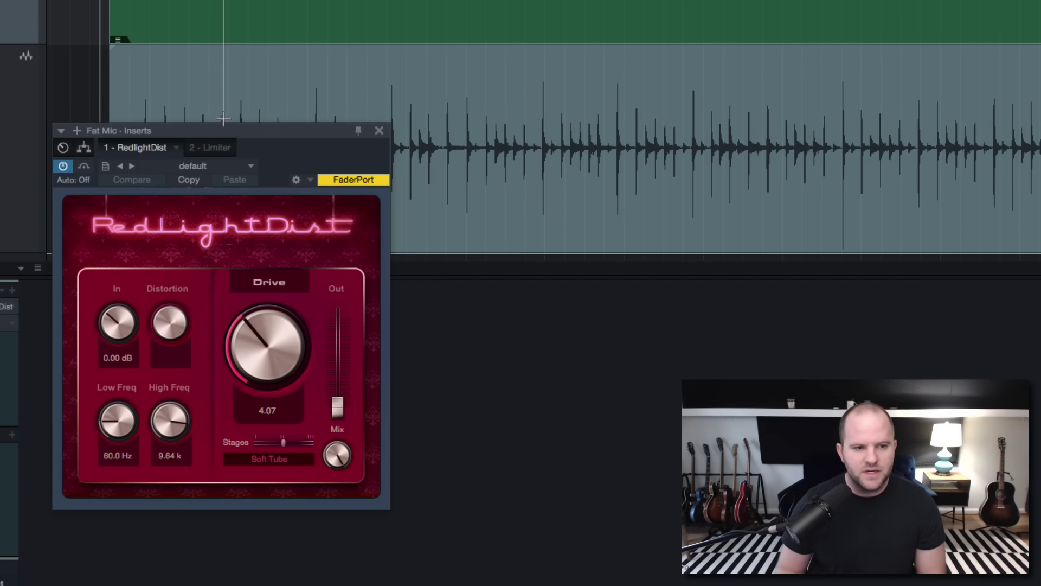
{"action": "left_click_drag", "start_coordinate": [220, 126], "coordinate": [253, 121]}
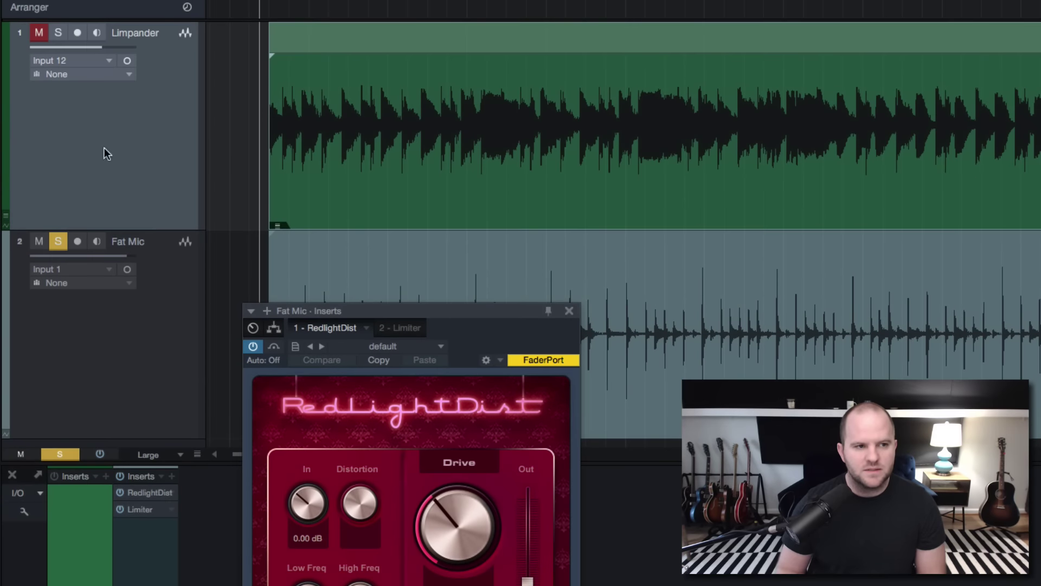
{"action": "left_click_drag", "start_coordinate": [357, 243], "coordinate": [207, 109]}
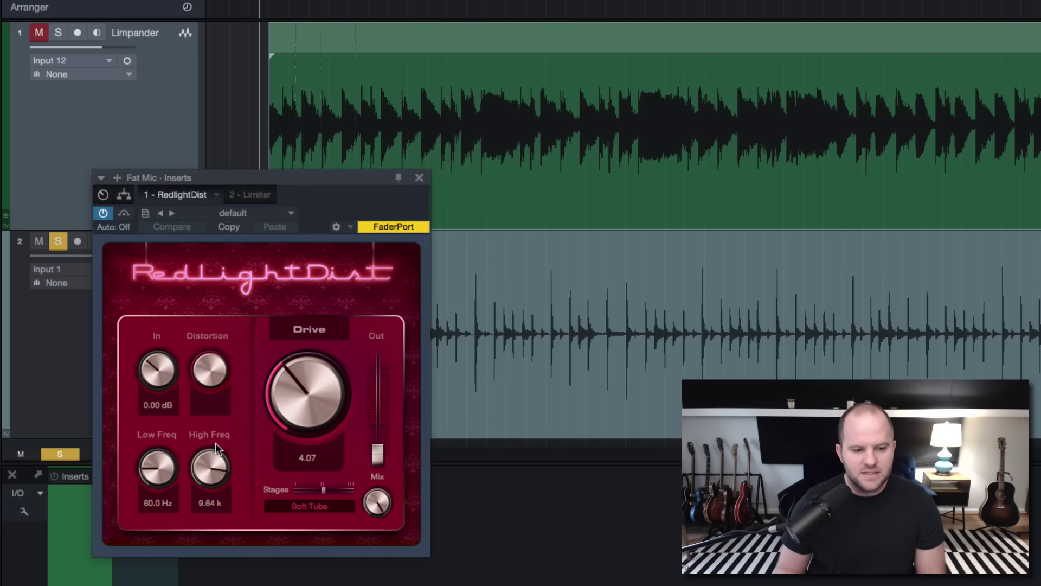
Set RedlightDist's high frequency to 16.00 k, low frequency to 28.5 Hz, drive to 6.55 and output to -9.60 during playback
{"action": "left_click_drag", "start_coordinate": [220, 484], "coordinate": [163, 481]}
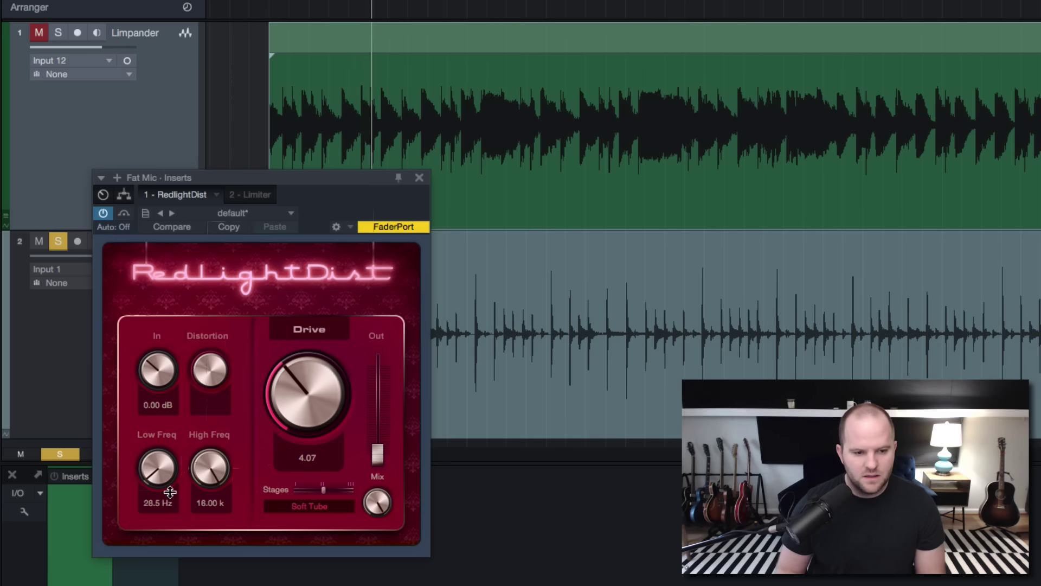
{"action": "left_click_drag", "start_coordinate": [314, 405], "coordinate": [300, 426]}
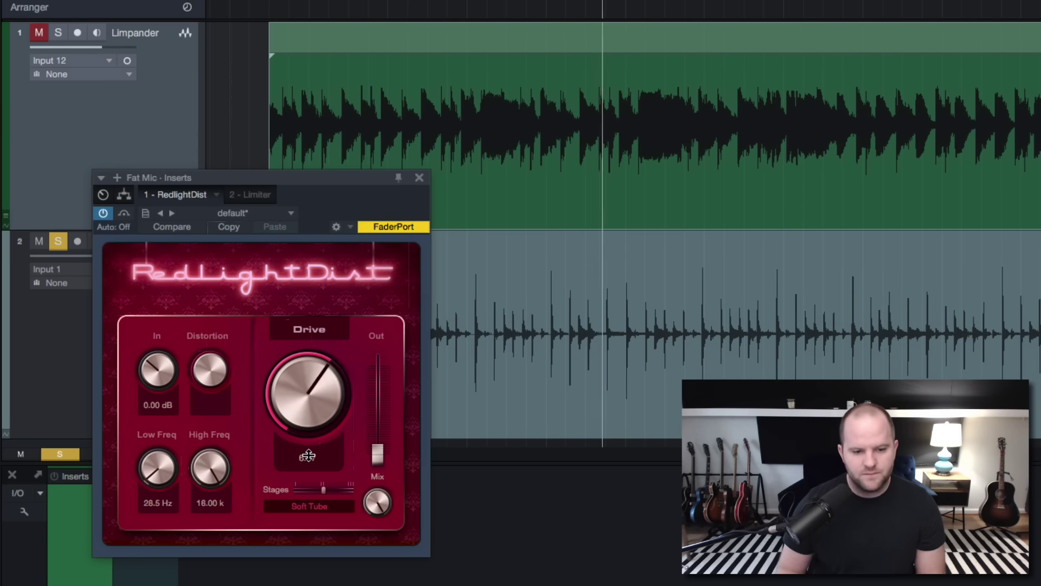
{"action": "left_click_drag", "start_coordinate": [375, 452], "coordinate": [372, 414]}
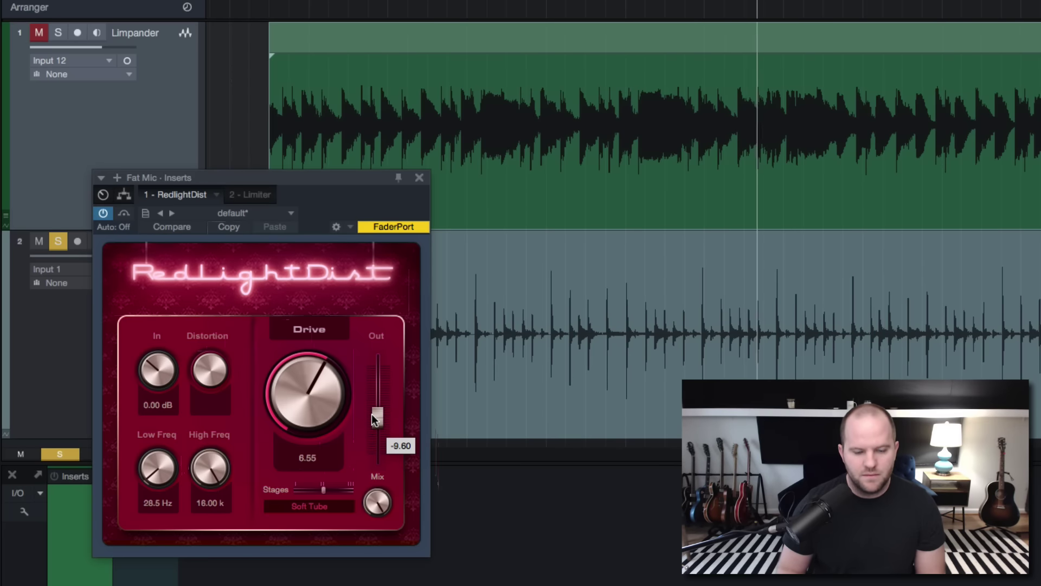
Set the Fat Mic limiter's input to 11.88 dB and threshold to -14.22 dB, select the track, and stop playback
{"action": "left_click", "coordinate": [250, 196]}
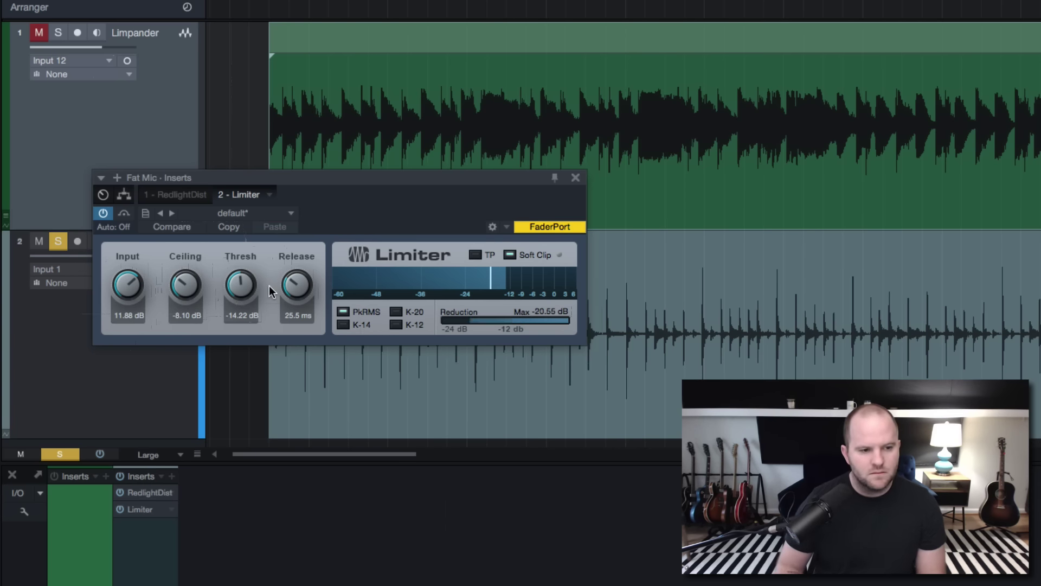
{"action": "left_click", "coordinate": [44, 367]}
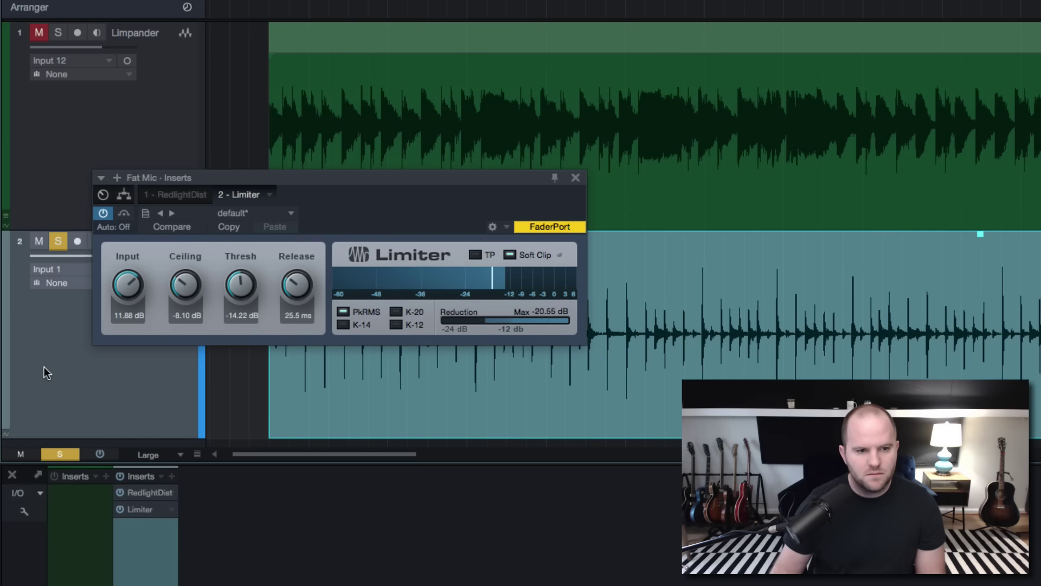
{"action": "key", "text": "space"}
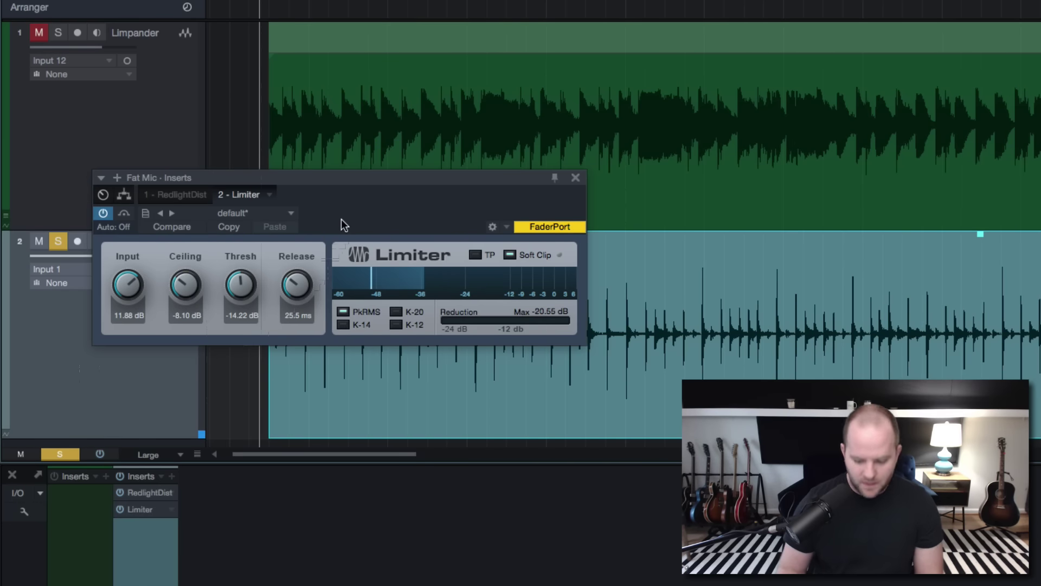
Compare the Limpander track with the distorted and limited Fat Mic track by switching solo during playback
{"action": "left_click", "coordinate": [58, 34]}
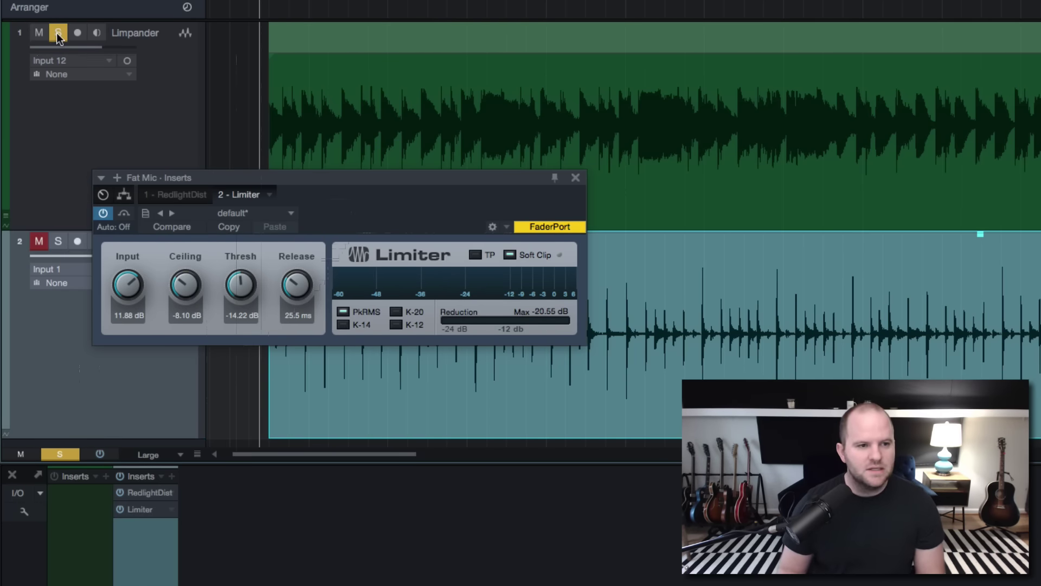
{"action": "key", "text": "space"}
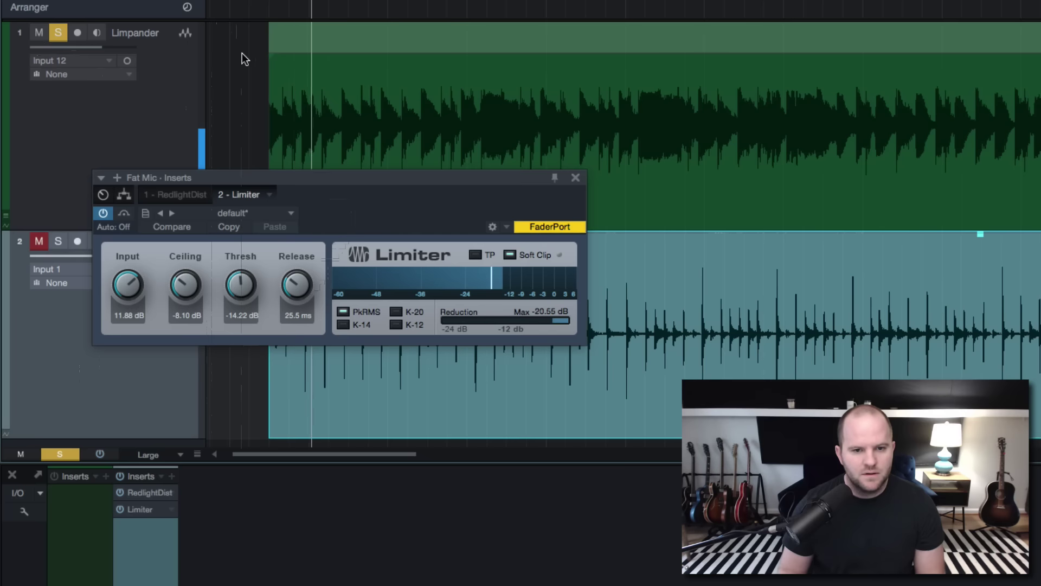
{"action": "left_click", "coordinate": [54, 243]}
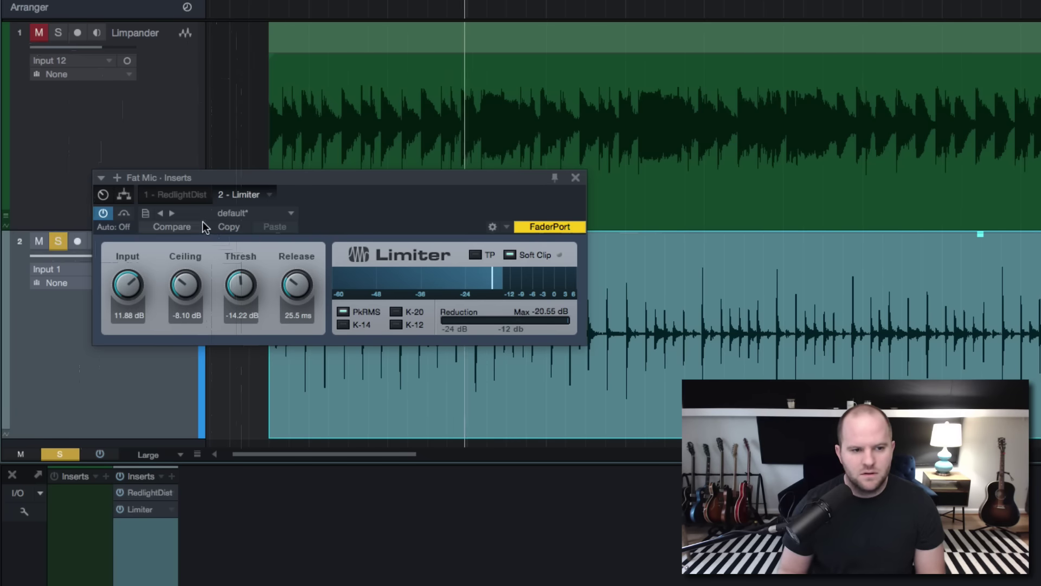
{"action": "key", "text": "space"}
Set RedlightDist's drive to 6.27 and its low frequency to 55.2 Hz, close the plug-in, and stop playback
{"action": "left_click", "coordinate": [184, 197]}
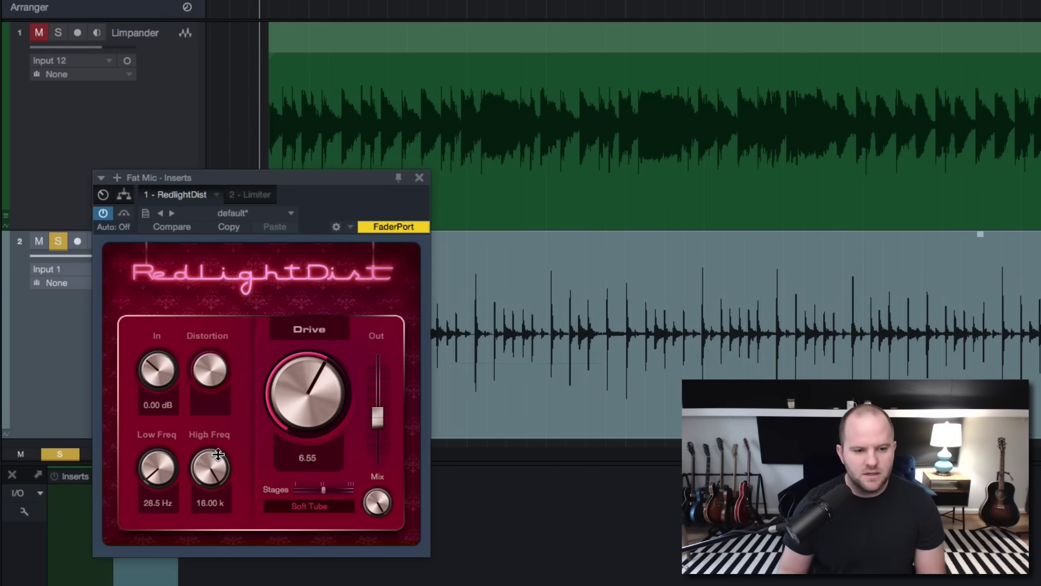
{"action": "left_click_drag", "start_coordinate": [298, 407], "coordinate": [295, 410]}
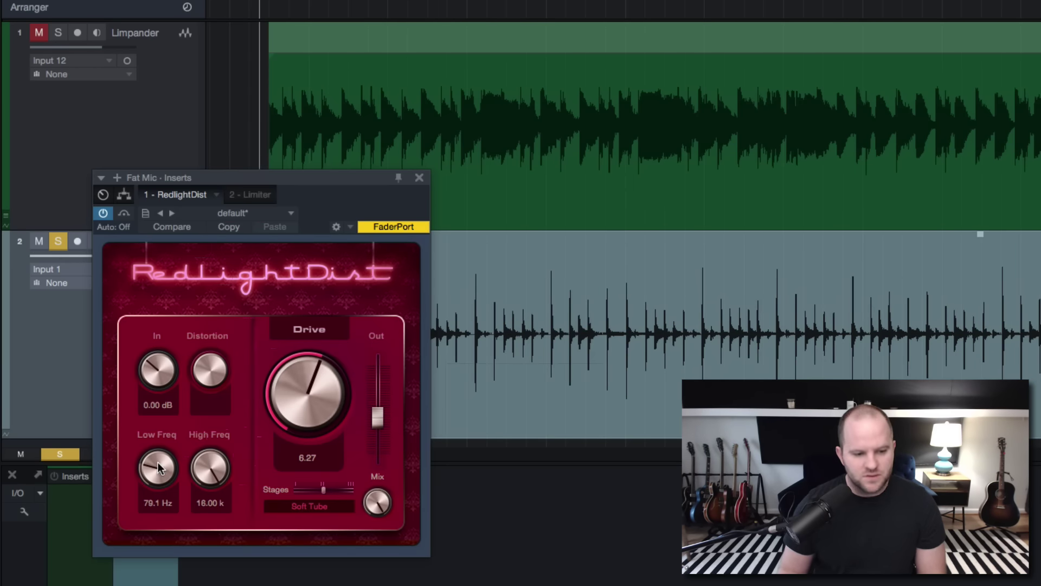
{"action": "key", "text": "space"}
{"action": "mouse_move", "coordinate": [158, 464]}
{"action": "left_mouse_down"}
{"action": "mouse_move", "coordinate": [155, 447]}
{"action": "mouse_move", "coordinate": [157, 473]}
{"action": "left_mouse_up"}
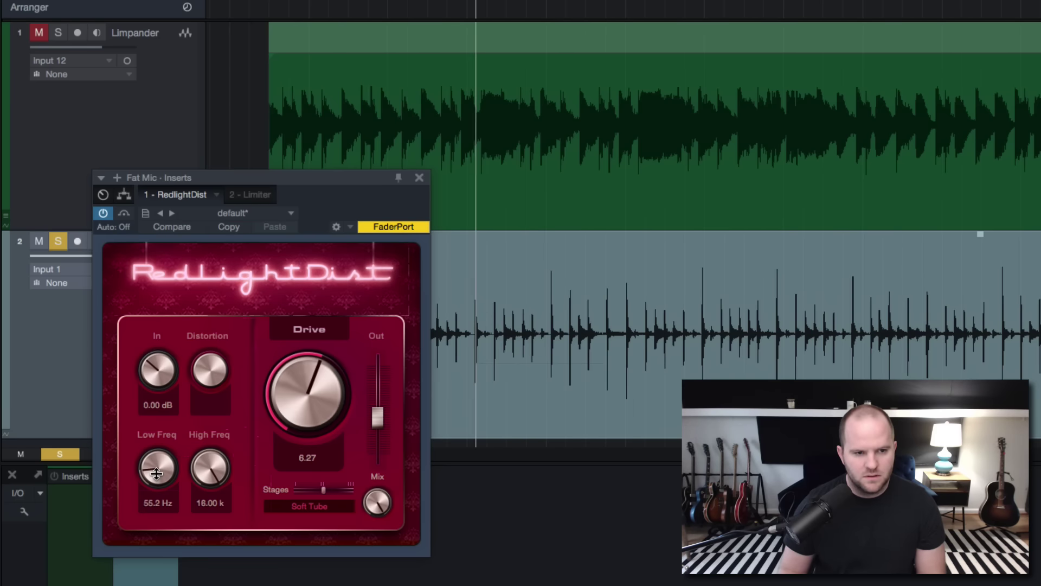
{"action": "left_click", "coordinate": [416, 178]}
{"action": "key", "text": "space"}
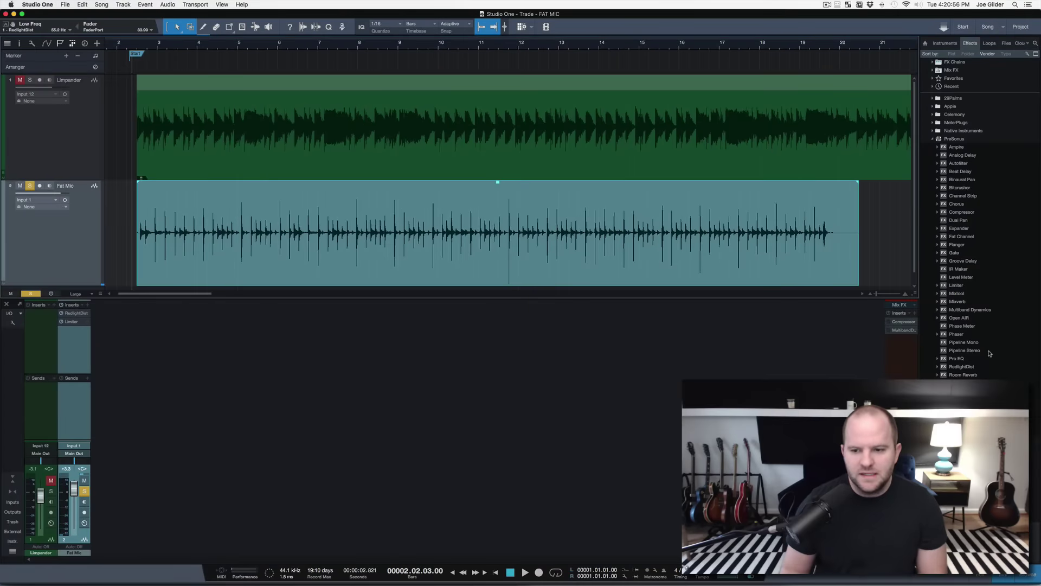
Insert Pro EQ first on the Fat Mic track and make a narrow low-band cut of about -7.70 dB near 118 Hz during playback
{"action": "left_click_drag", "start_coordinate": [962, 360], "coordinate": [62, 327]}
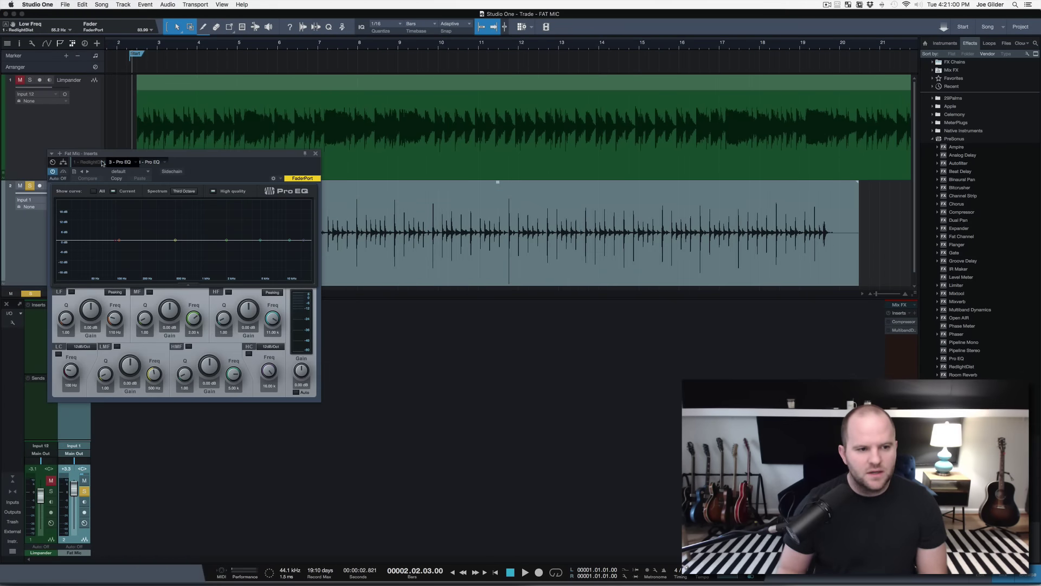
{"action": "key", "text": "space"}
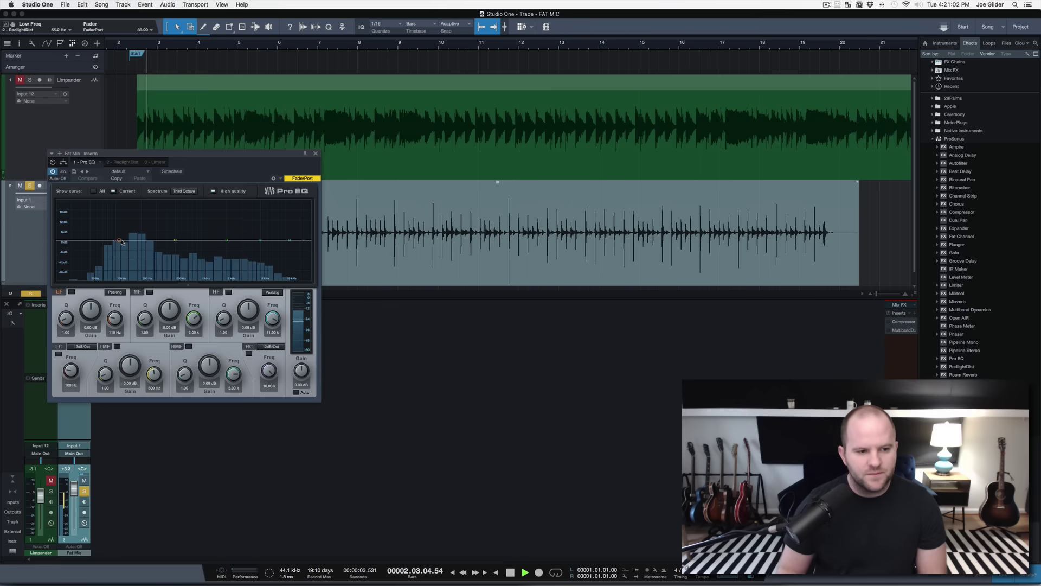
{"action": "mouse_move", "coordinate": [119, 240]}
{"action": "left_mouse_down"}
{"action": "mouse_move", "coordinate": [130, 209]}
{"action": "mouse_move", "coordinate": [123, 257]}
{"action": "left_mouse_up"}
{"action": "scroll", "coordinate": [130, 209], "scroll_direction": "up", "scroll_amount": 5}
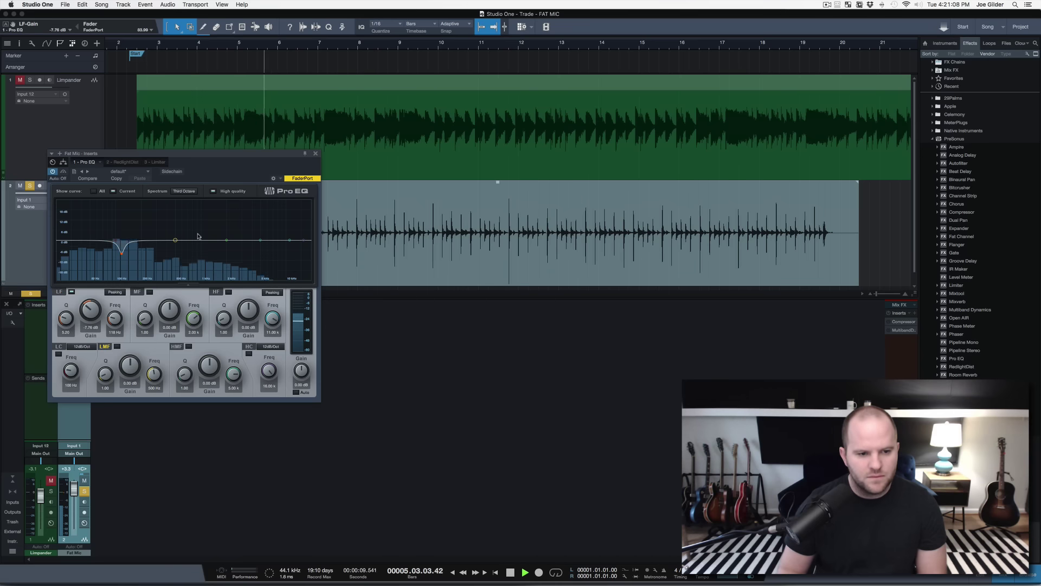
{"action": "left_click_drag", "start_coordinate": [238, 165], "coordinate": [343, 294]}
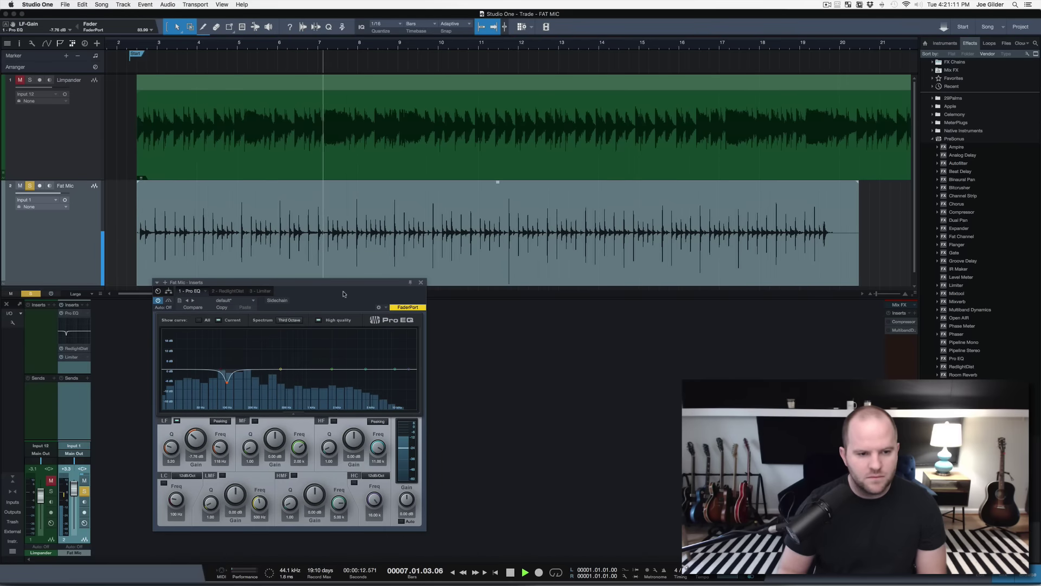
Try a release of about 418 ms on the Fat Mic limiter, and shorten it back to a fast setting during playback
{"action": "left_click", "coordinate": [252, 291]}
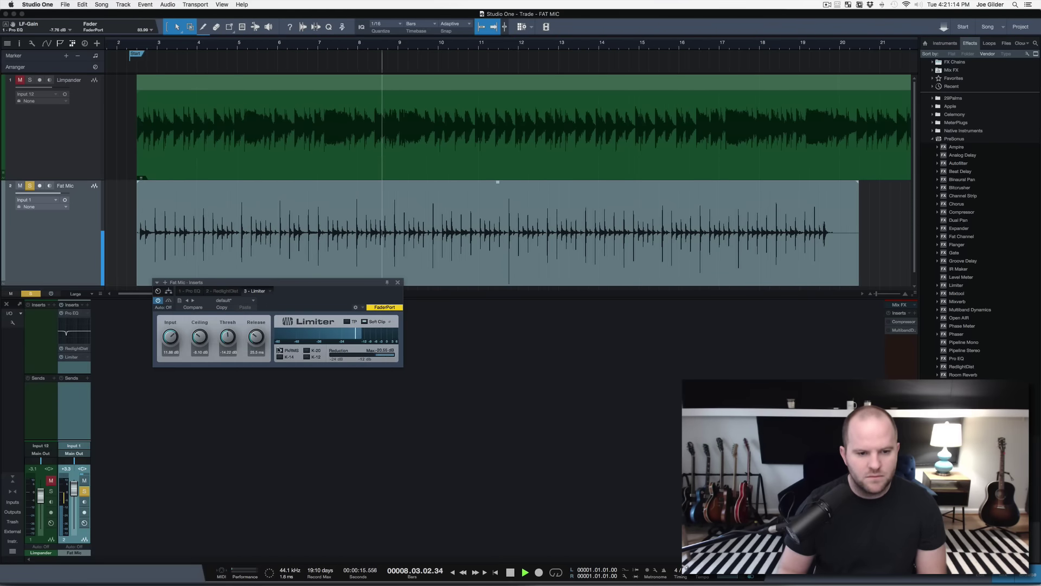
{"action": "left_click_drag", "start_coordinate": [257, 339], "coordinate": [246, 296]}
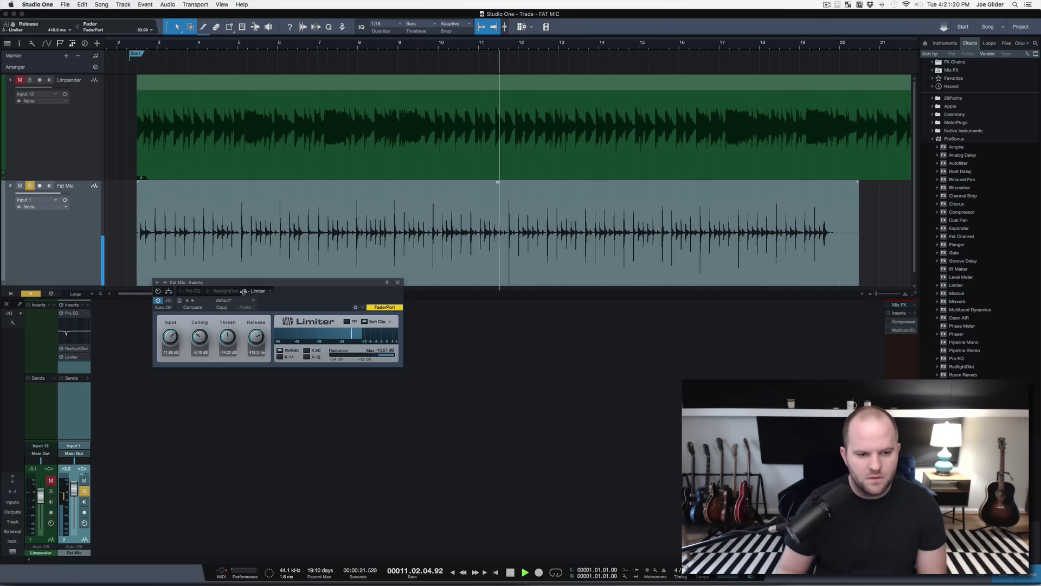
{"action": "left_click_drag", "start_coordinate": [257, 337], "coordinate": [256, 357]}
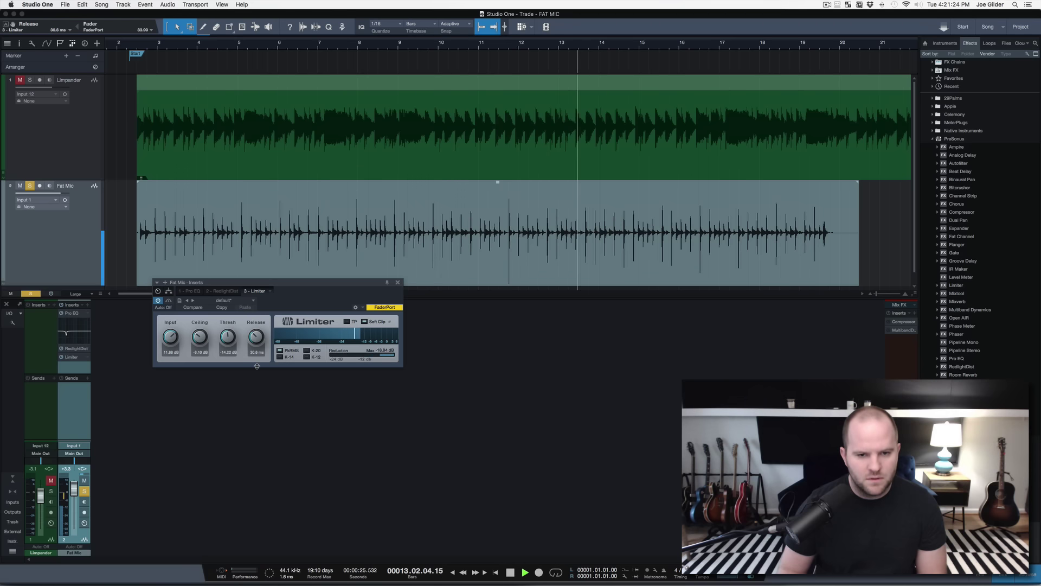
In the Fat Mic Pro EQ, cut the low-mid band by 8.47 dB at 211 Hz and enable the low cut at 81.3 Hz
{"action": "left_click", "coordinate": [190, 292]}
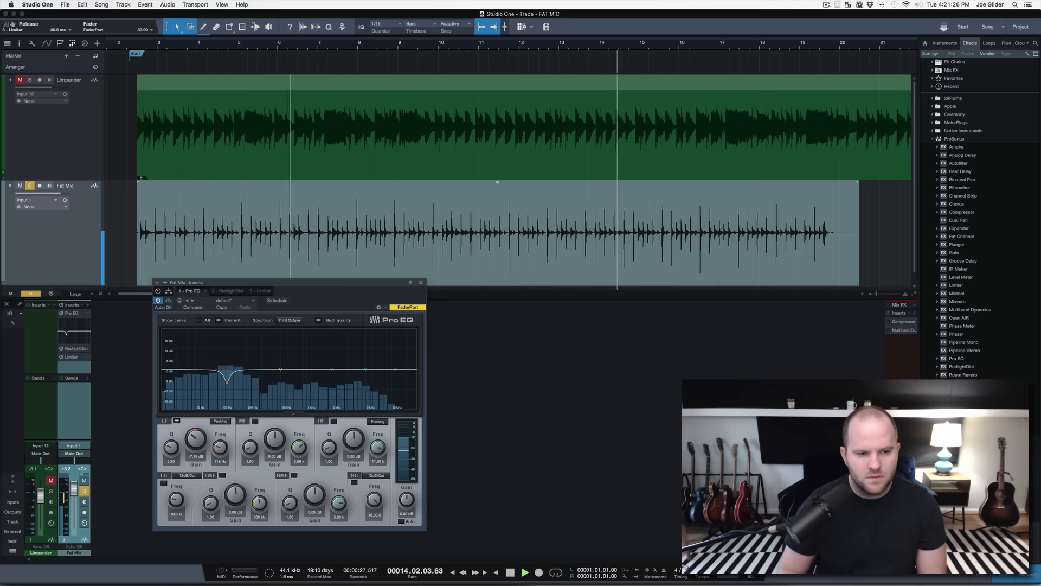
{"action": "mouse_move", "coordinate": [255, 369]}
{"action": "left_mouse_down"}
{"action": "mouse_move", "coordinate": [255, 343]}
{"action": "mouse_move", "coordinate": [242, 344]}
{"action": "mouse_move", "coordinate": [250, 386]}
{"action": "left_mouse_up"}
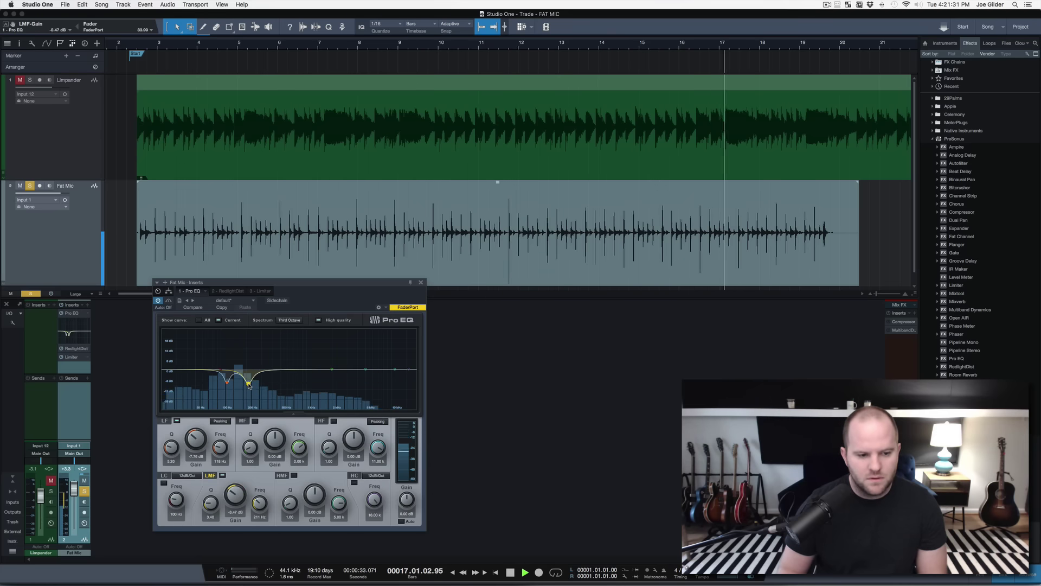
{"action": "left_click", "coordinate": [164, 483]}
{"action": "left_click_drag", "start_coordinate": [174, 502], "coordinate": [174, 507]}
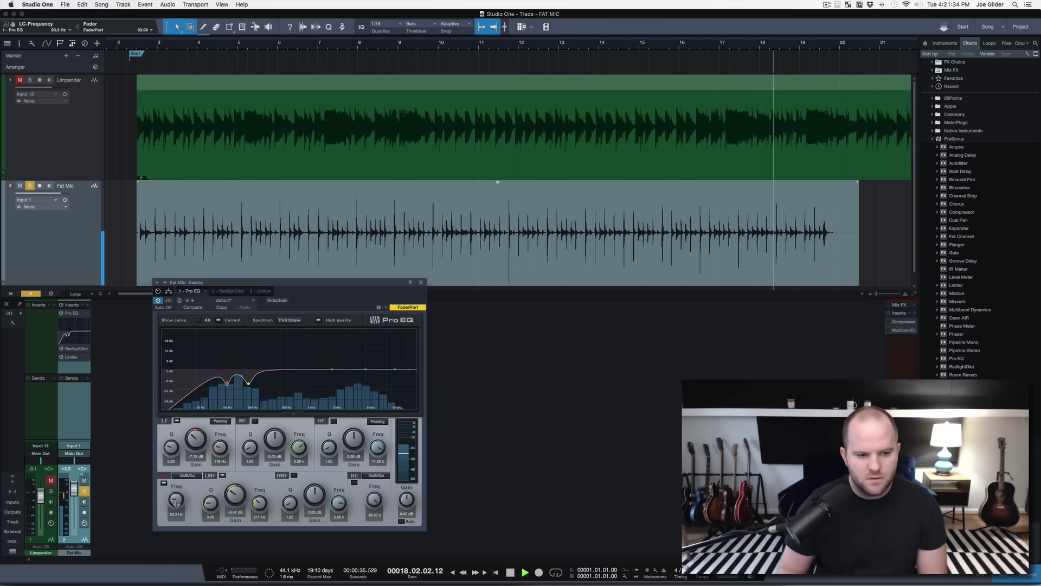
Raise the Pro EQ's overall gain to 5.90 dB, stop playback, and close the plug-in
{"action": "left_click_drag", "start_coordinate": [397, 508], "coordinate": [397, 504]}
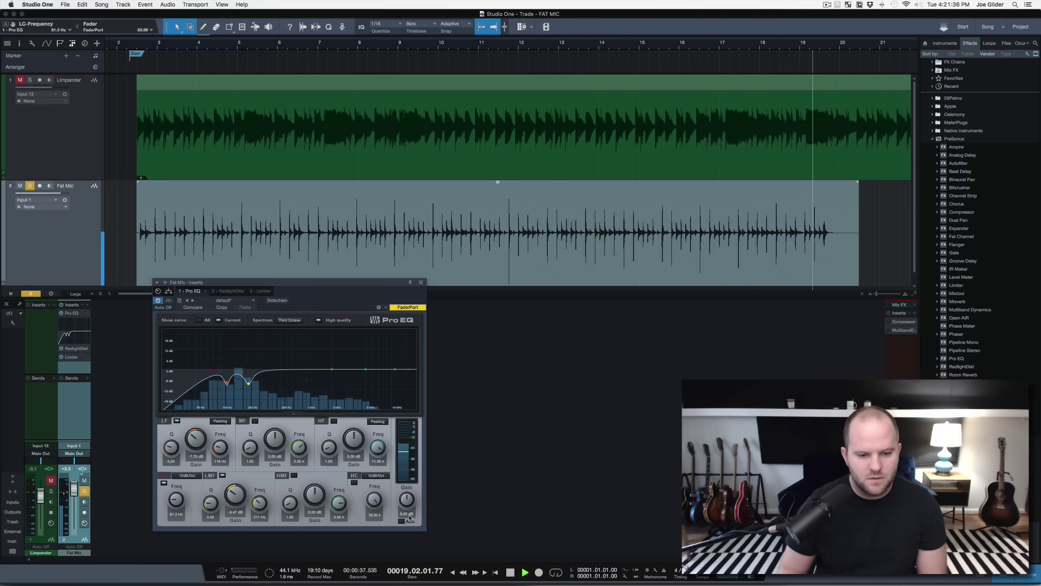
{"action": "key", "text": "space"}
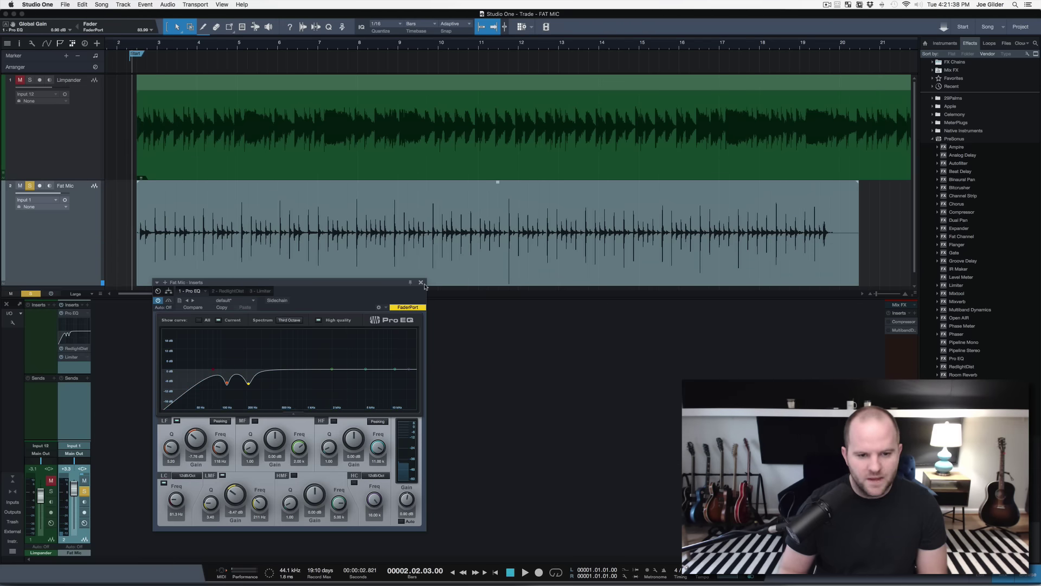
{"action": "left_click", "coordinate": [421, 283]}
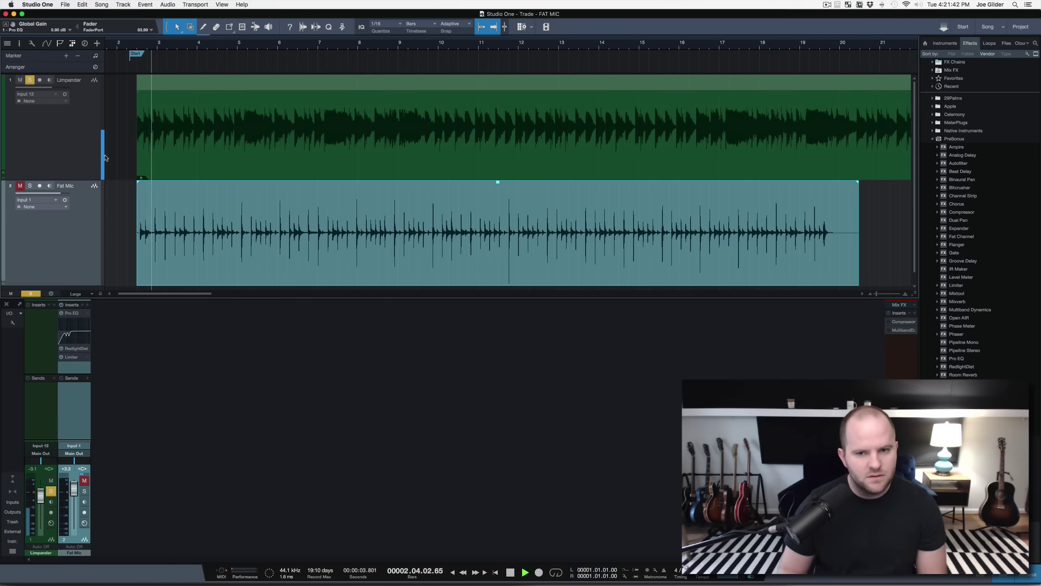
Solo the Fat Mic track during playback, adjust RedlightDist's input gain, and set its output gain to -10.20 dB
{"action": "left_click", "coordinate": [30, 186]}
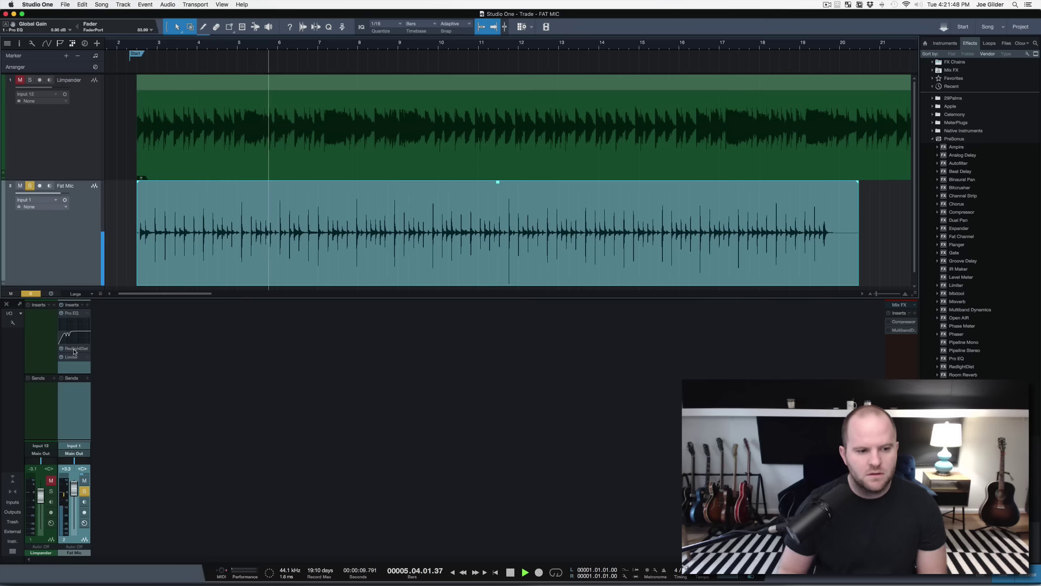
{"action": "double_click", "coordinate": [74, 349]}
{"action": "scroll", "coordinate": [157, 259], "scroll_direction": "down", "scroll_amount": 5}
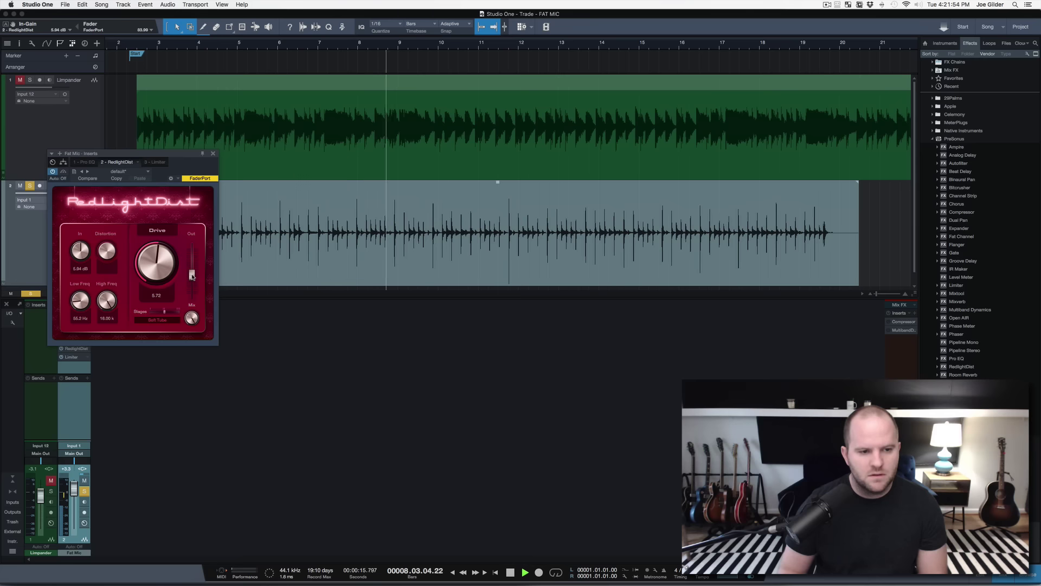
{"action": "mouse_move", "coordinate": [193, 275]}
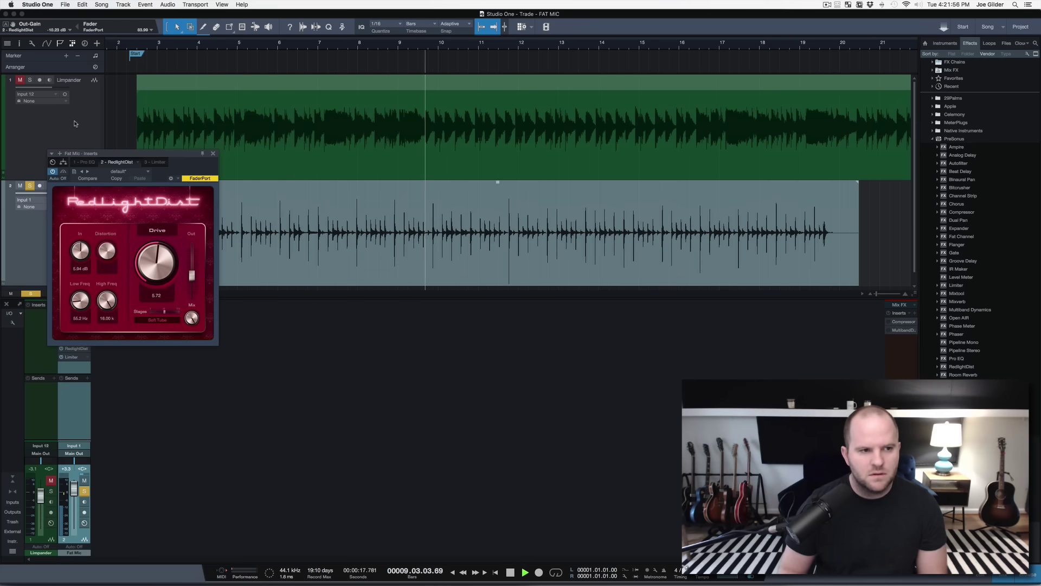
Compare the tracks by soloing Limpander, restarting playback from the beginning, and soloing Fat Mic
{"action": "left_click", "coordinate": [30, 80]}
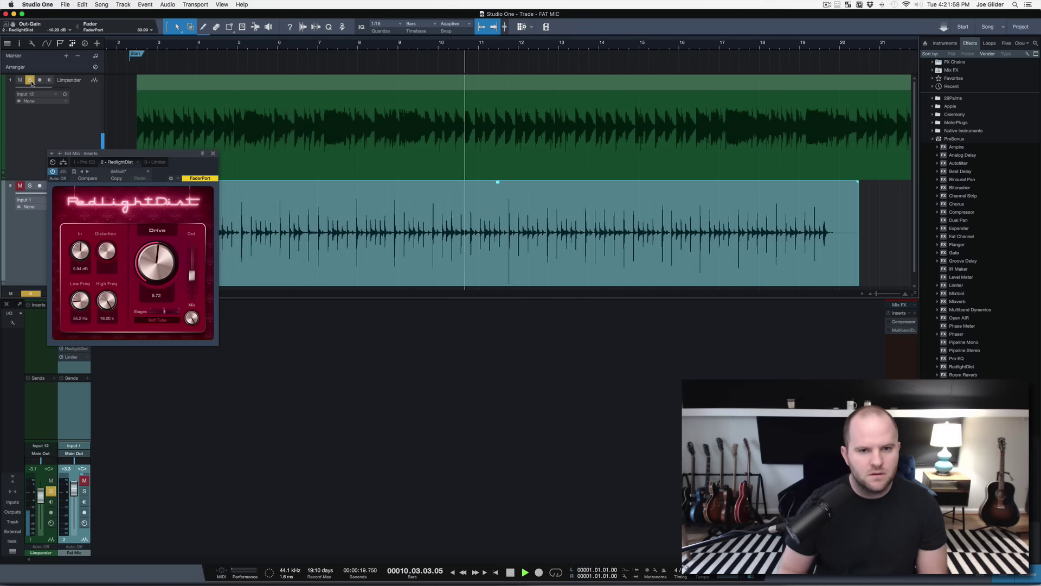
{"action": "key", "text": "Home"}
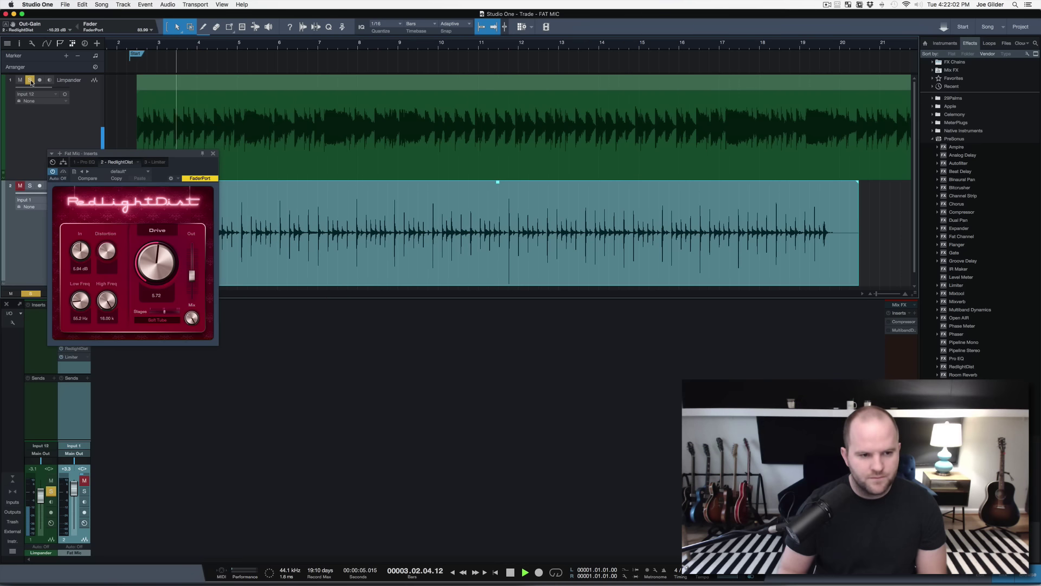
{"action": "left_click", "coordinate": [31, 189]}
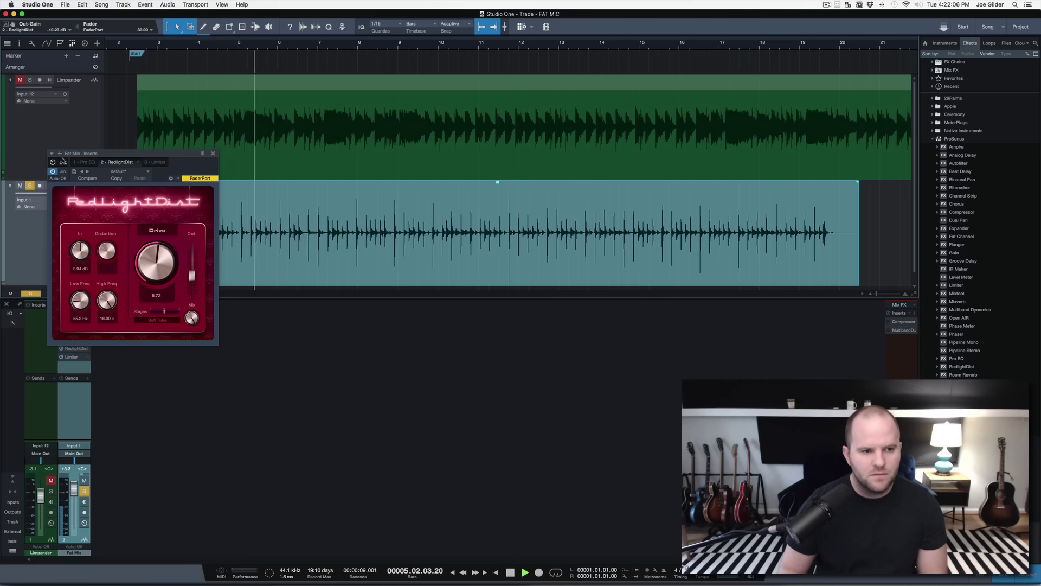
Try a RedlightDist Low Freq setting of 72.8 Hz on Fat Mic, close the plug-in, and stop playback
{"action": "left_click_drag", "start_coordinate": [83, 298], "coordinate": [81, 291]}
{"action": "scroll", "coordinate": [81, 300], "scroll_direction": "down", "scroll_amount": 2}
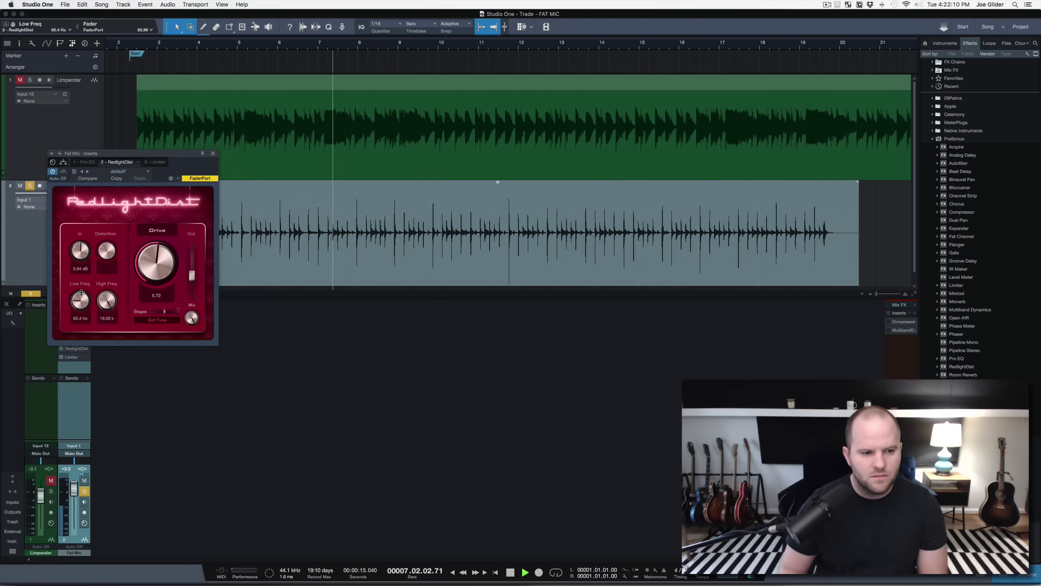
{"action": "scroll", "coordinate": [80, 292], "scroll_direction": "up", "scroll_amount": 3}
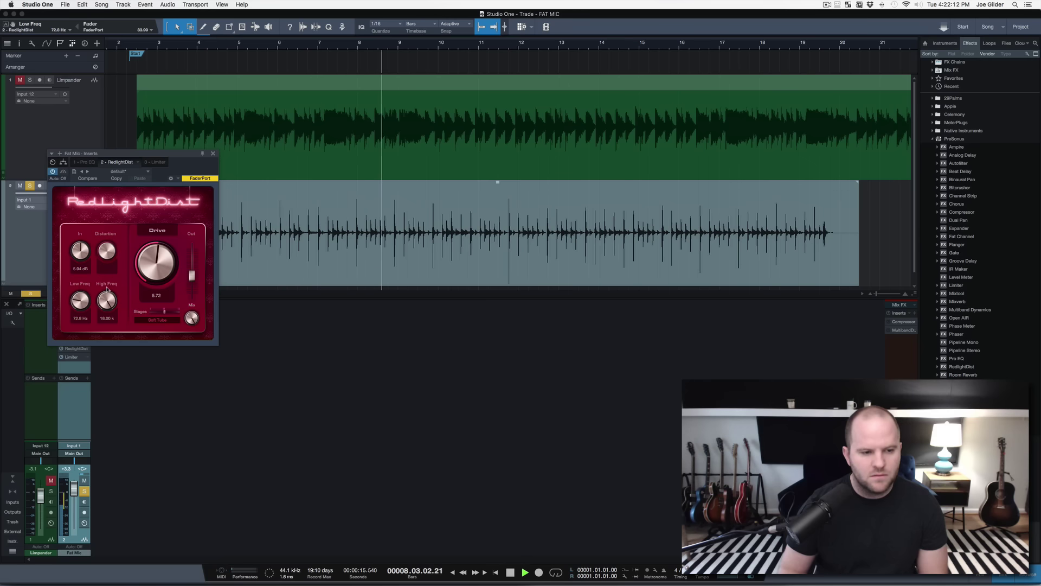
{"action": "left_click", "coordinate": [213, 153]}
{"action": "left_click", "coordinate": [214, 189]}
{"action": "key", "text": "space"}
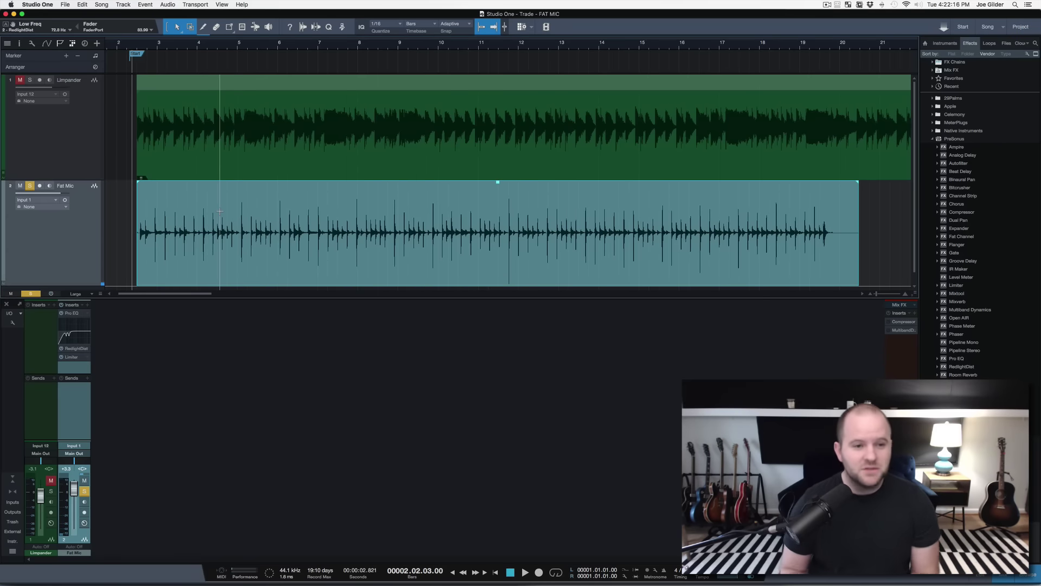
Play from the start, alternating solo between Limpander and Fat Mic, and raise the Limpander track's volume to -2.2 dB
{"action": "key", "text": "Return"}
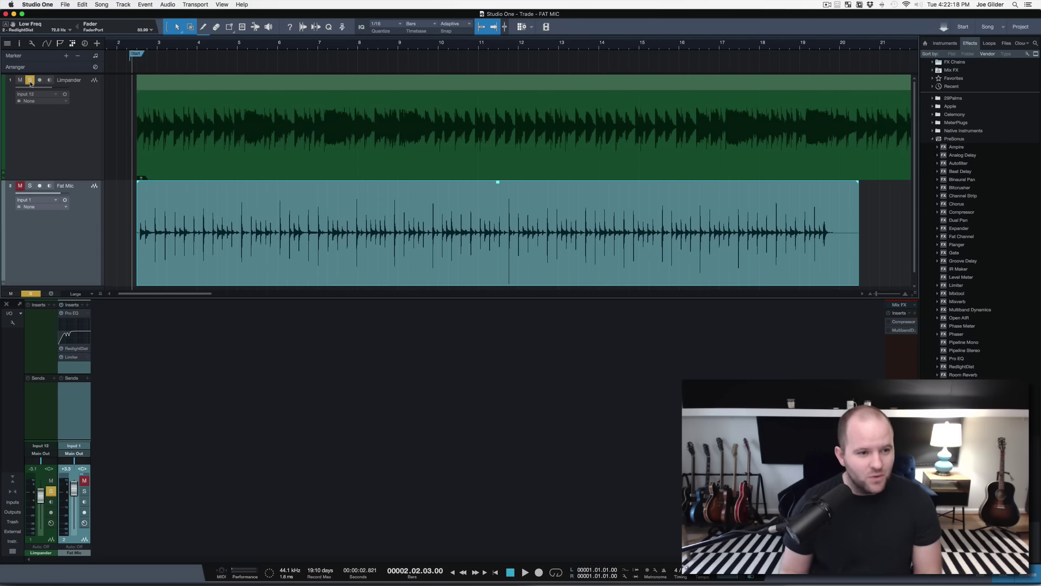
{"action": "key", "text": "space"}
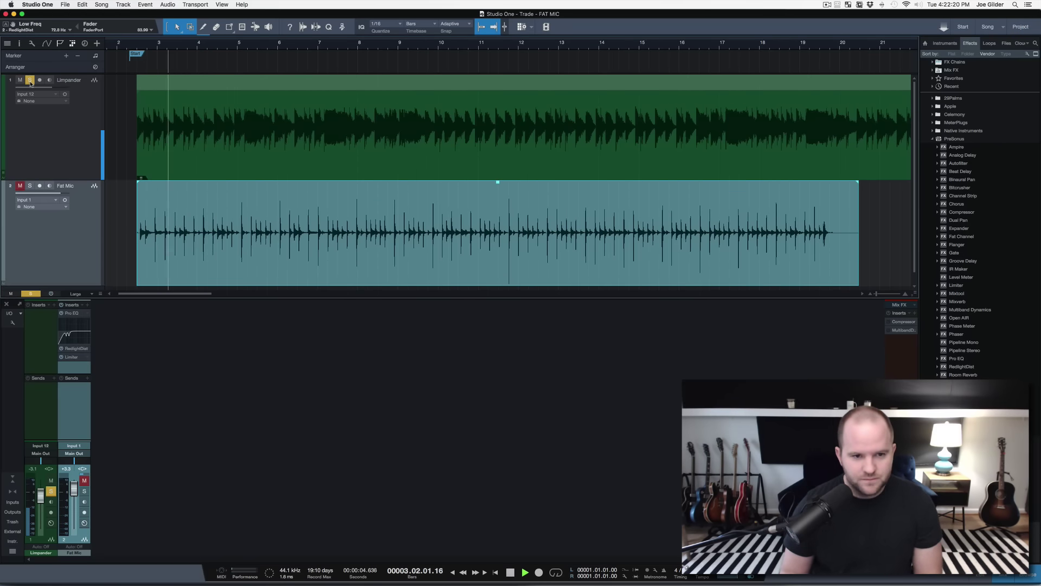
{"action": "left_click", "coordinate": [29, 186]}
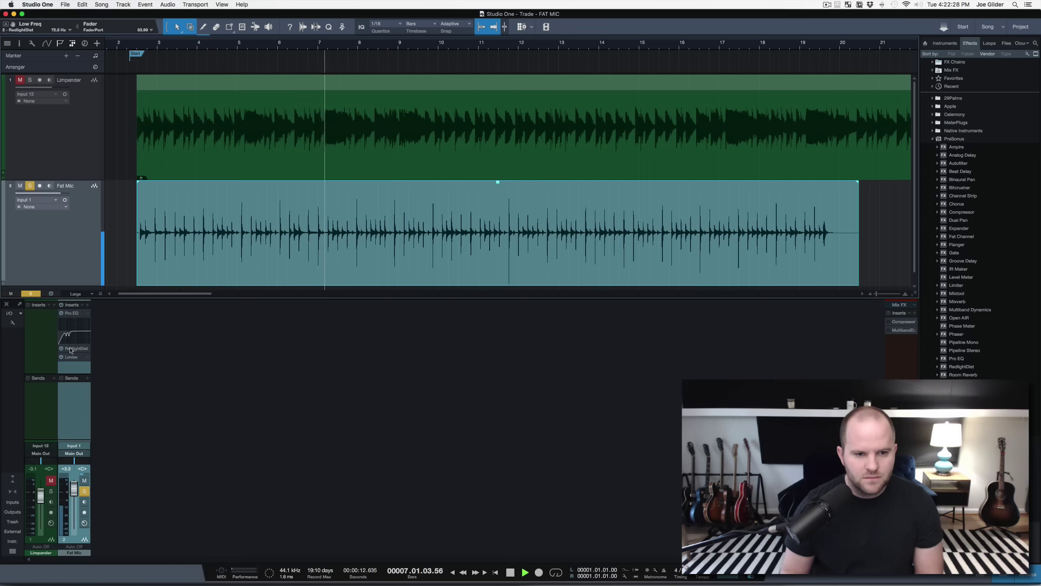
{"action": "left_click", "coordinate": [30, 80]}
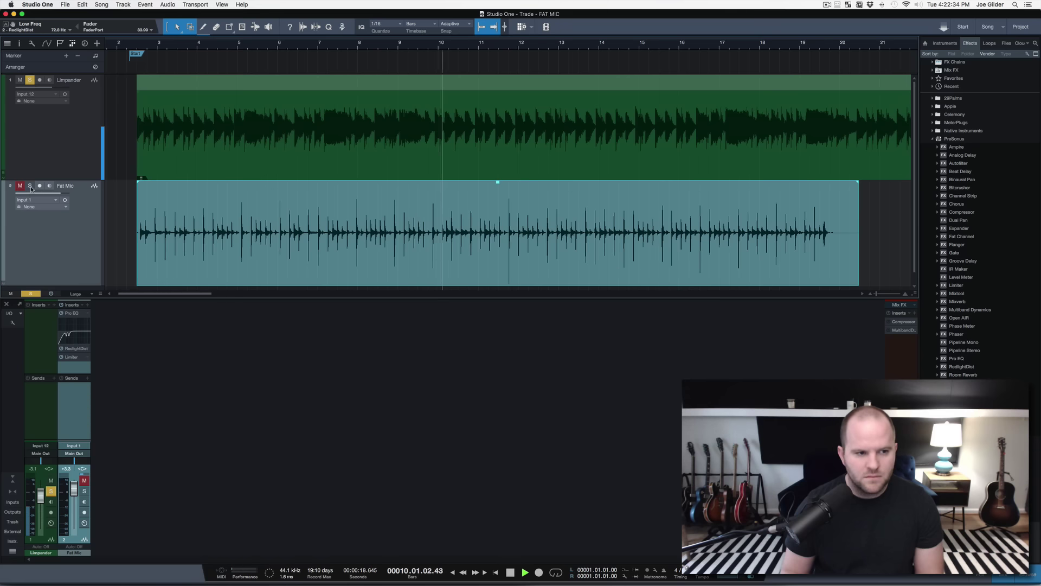
{"action": "left_click", "coordinate": [52, 157]}
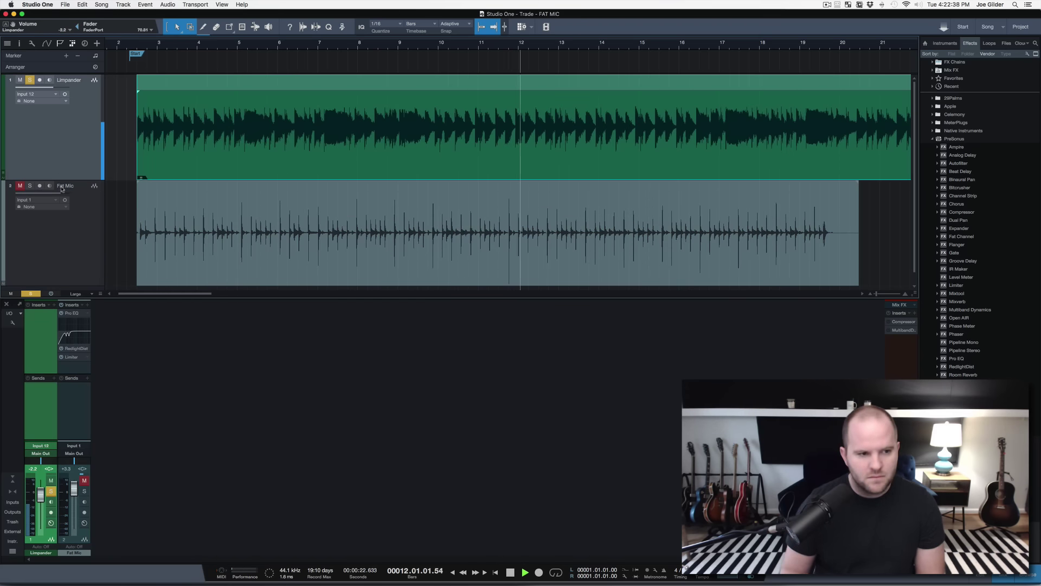
Restart playback and alternate solo between the two tracks to compare their matched levels, finishing on Fat Mic
{"action": "key", "text": "comma"}
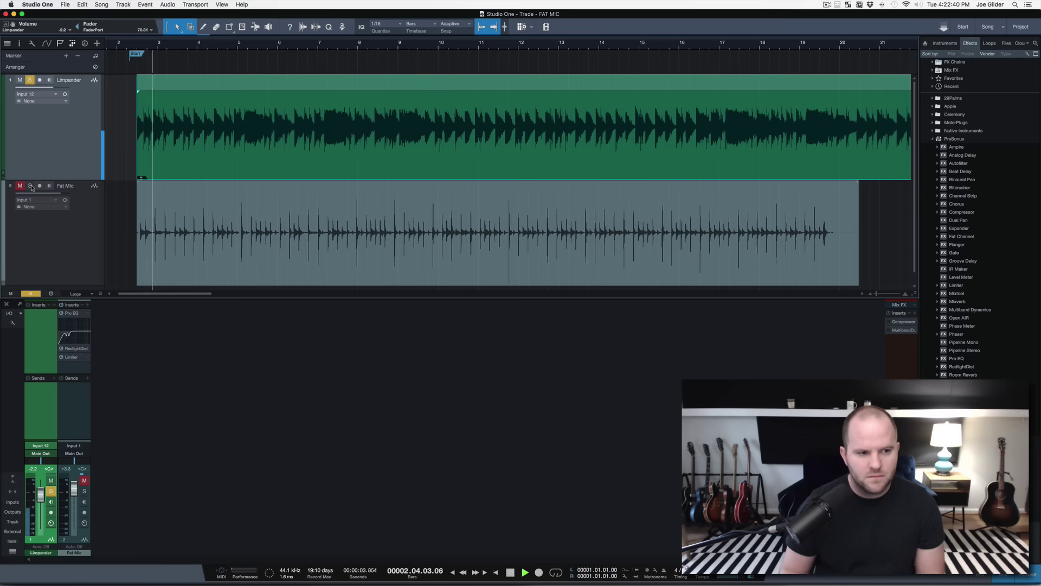
{"action": "left_click", "coordinate": [31, 186]}
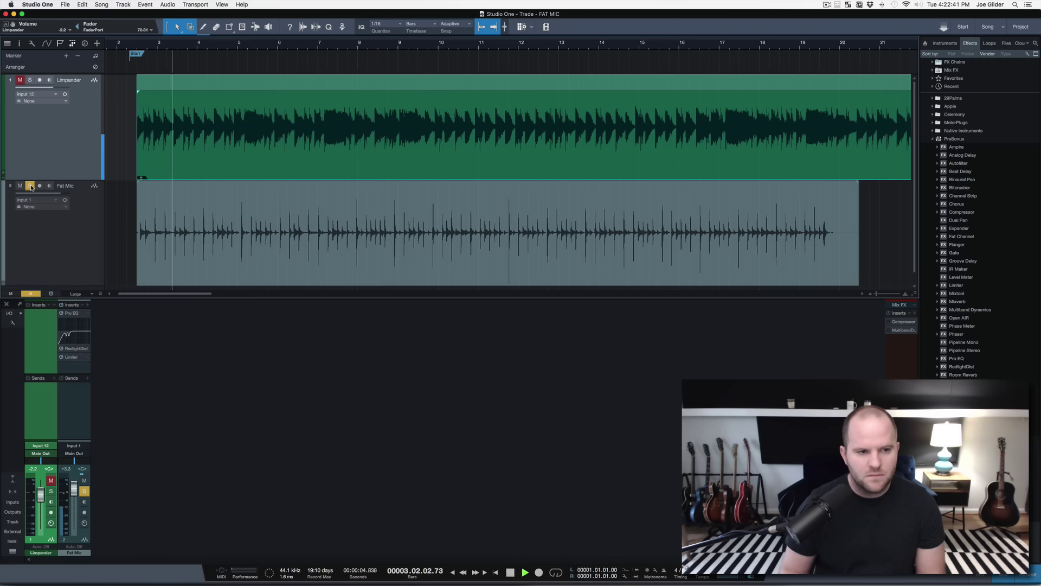
{"action": "left_click", "coordinate": [30, 81]}
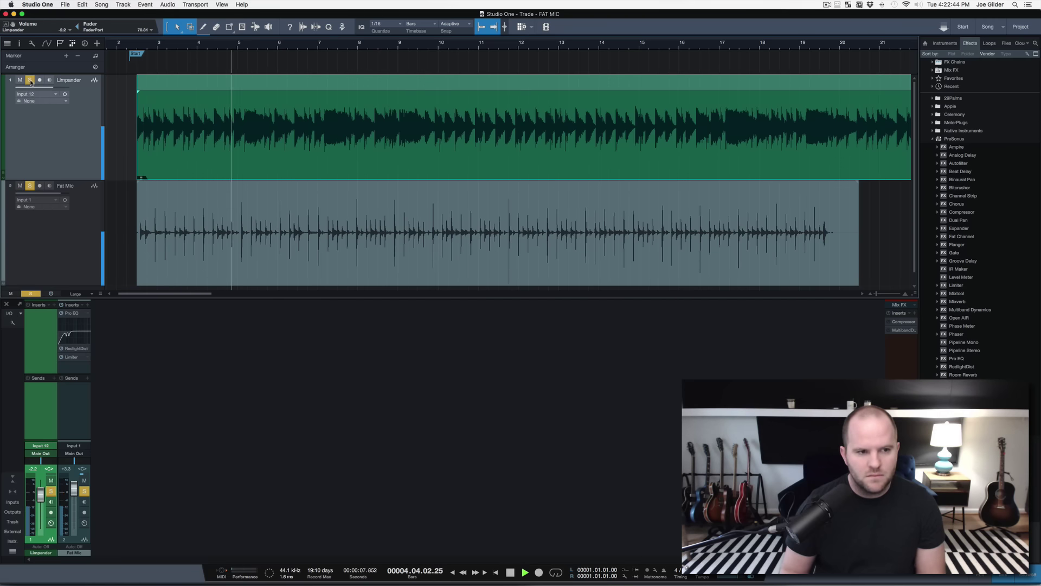
{"action": "left_click", "coordinate": [29, 186]}
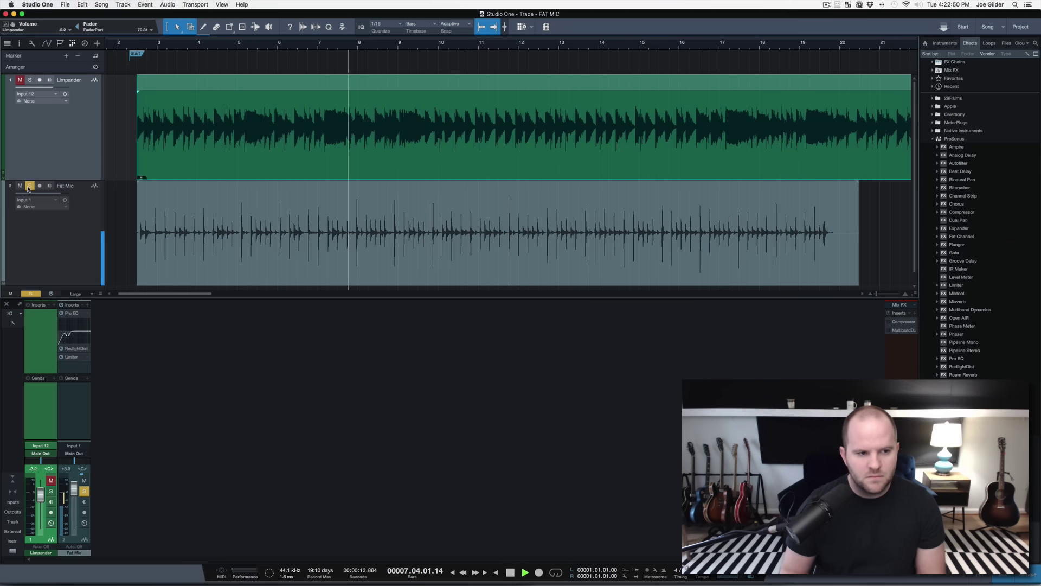
In the Fat Mic Pro EQ, try the low cut at about 115 Hz, and settle it at about 79 Hz during playback
{"action": "left_click", "coordinate": [71, 313]}
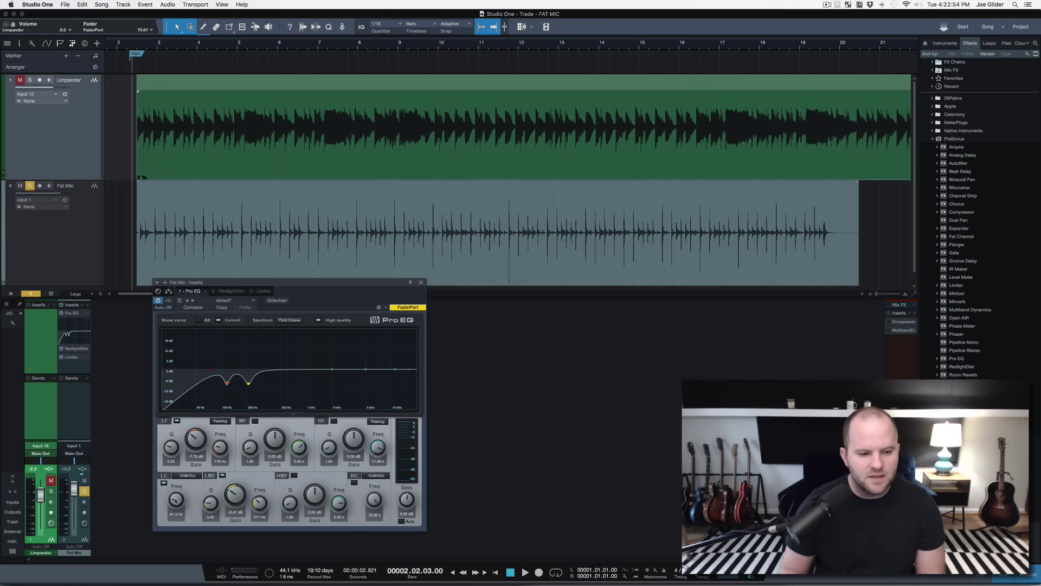
{"action": "mouse_move", "coordinate": [176, 500]}
{"action": "left_mouse_down"}
{"action": "mouse_move", "coordinate": [189, 499]}
{"action": "mouse_move", "coordinate": [180, 507]}
{"action": "left_mouse_up"}
{"action": "key", "text": "space"}
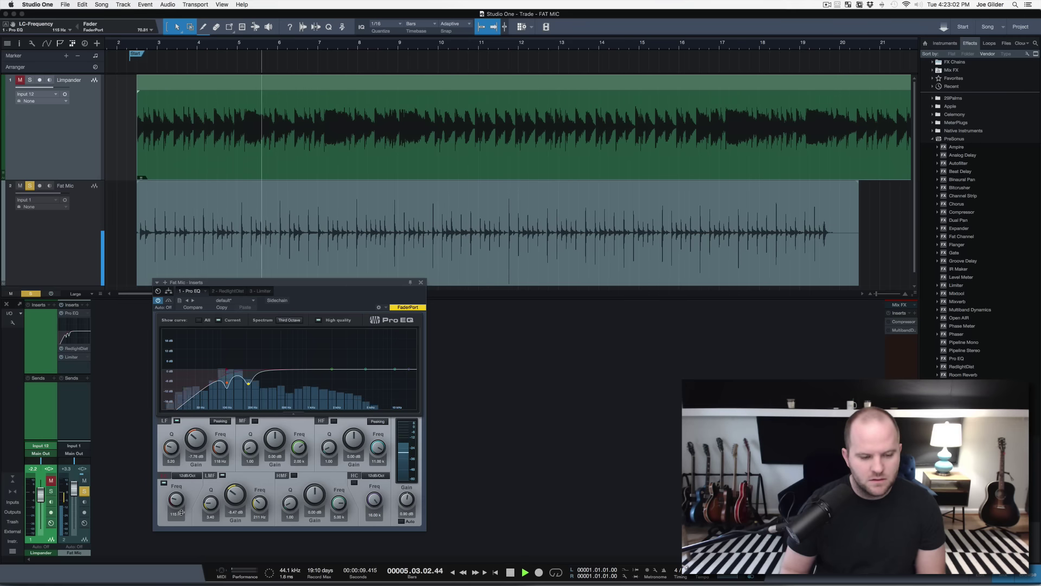
{"action": "left_click_drag", "start_coordinate": [181, 512], "coordinate": [181, 514]}
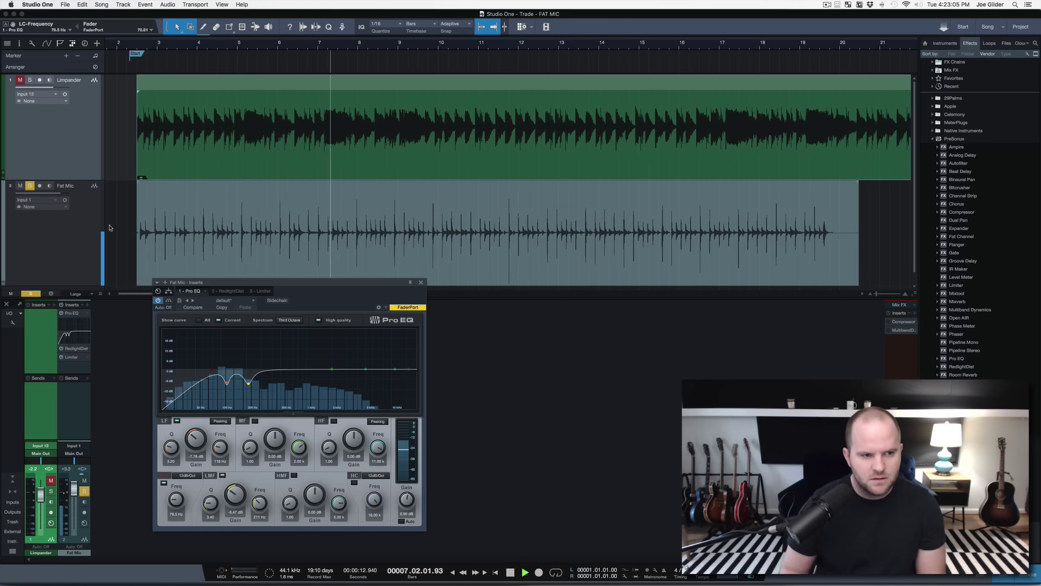
Compare Fat Mic with soloed Limpander, and set RedlightDist's Drive to 3.61 and its output gain to -4.20 dB
{"action": "left_click", "coordinate": [29, 80]}
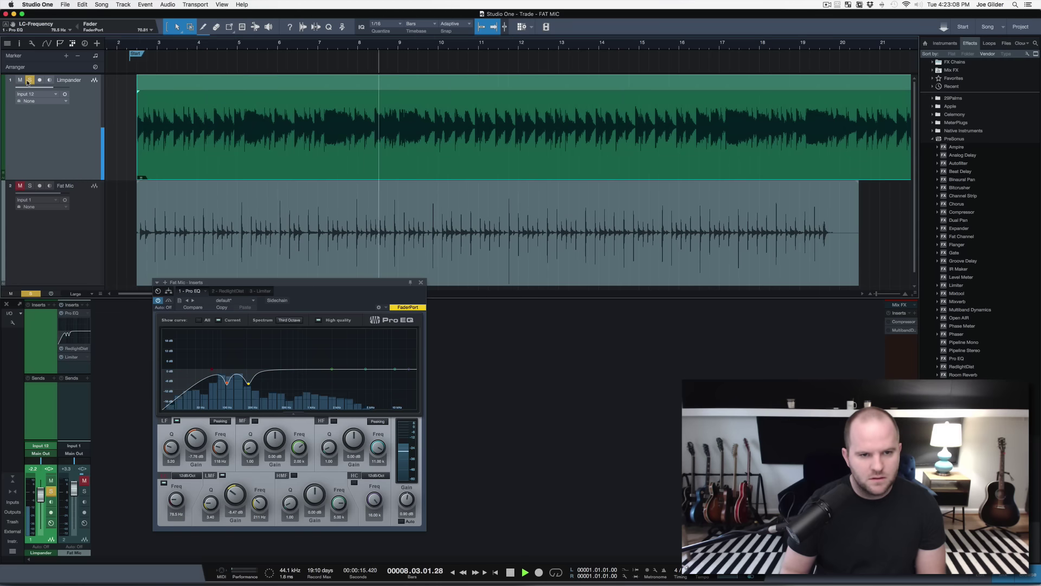
{"action": "left_click", "coordinate": [30, 186]}
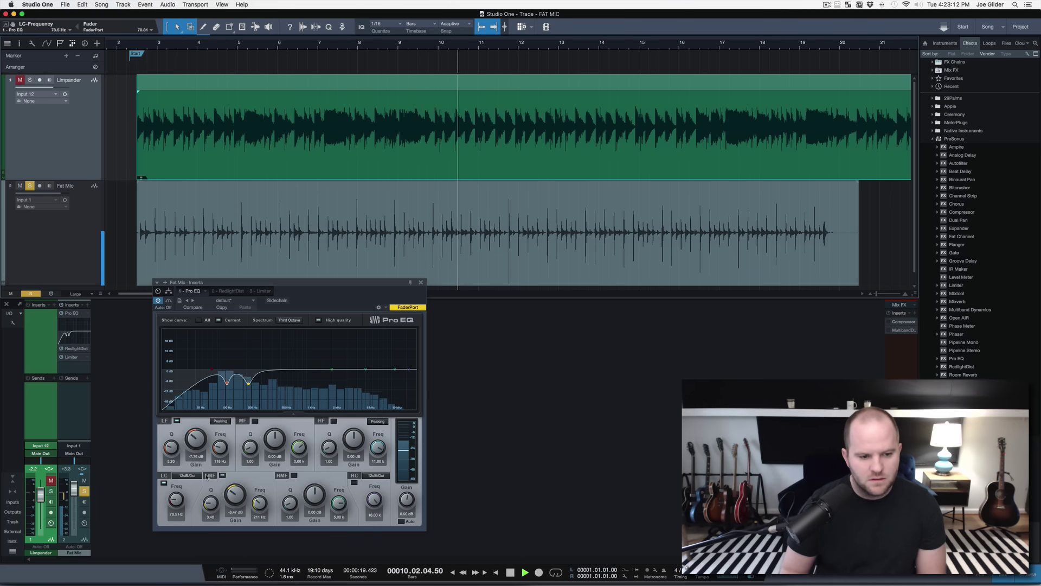
{"action": "left_click", "coordinate": [237, 291]}
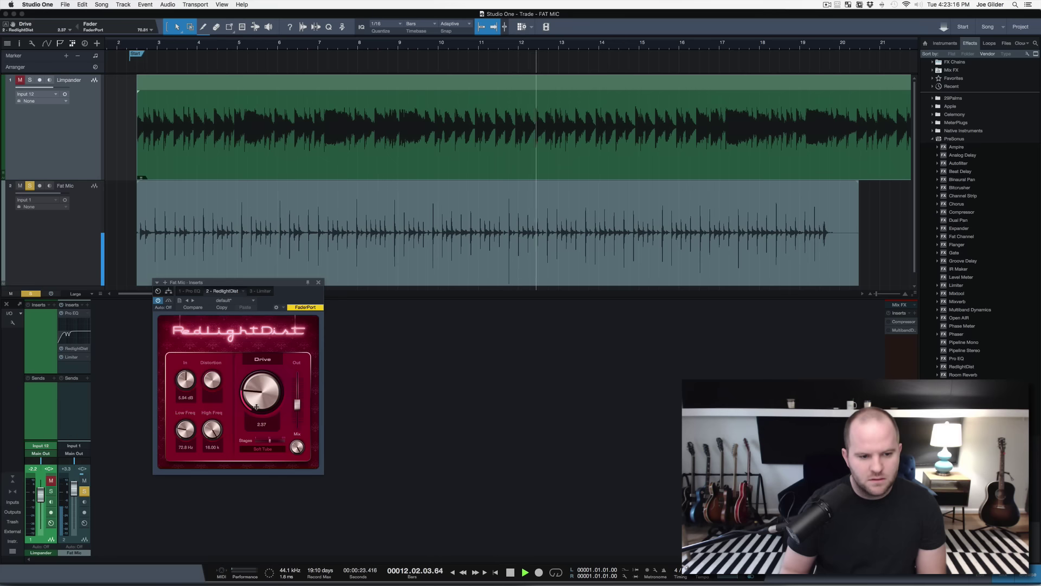
{"action": "left_click_drag", "start_coordinate": [256, 407], "coordinate": [298, 399]}
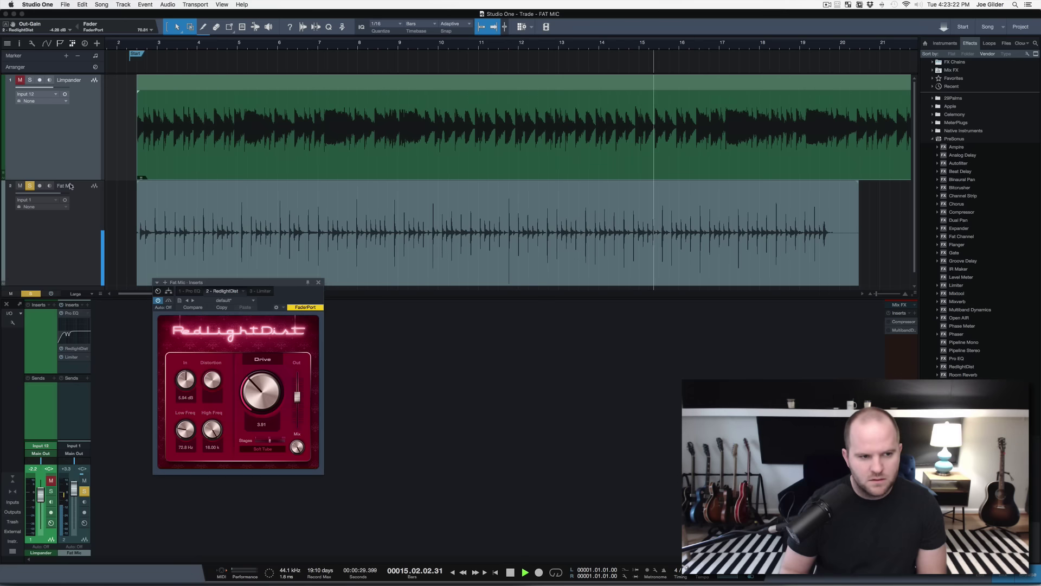
Check Limpander against Fat Mic by soloing each, and set RedlightDist's Low Freq to about 52 Hz
{"action": "left_click", "coordinate": [27, 80]}
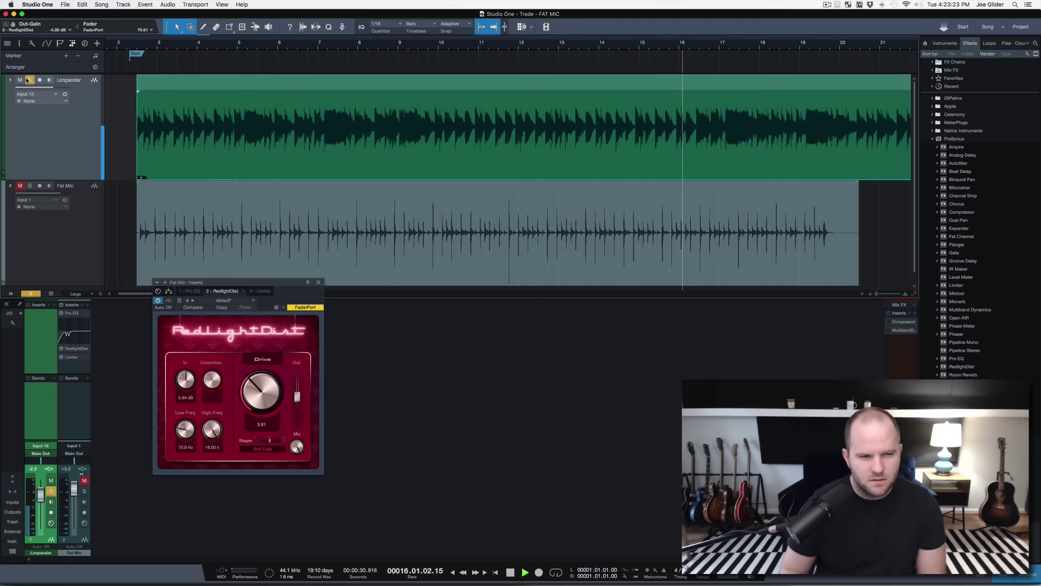
{"action": "left_click", "coordinate": [30, 186]}
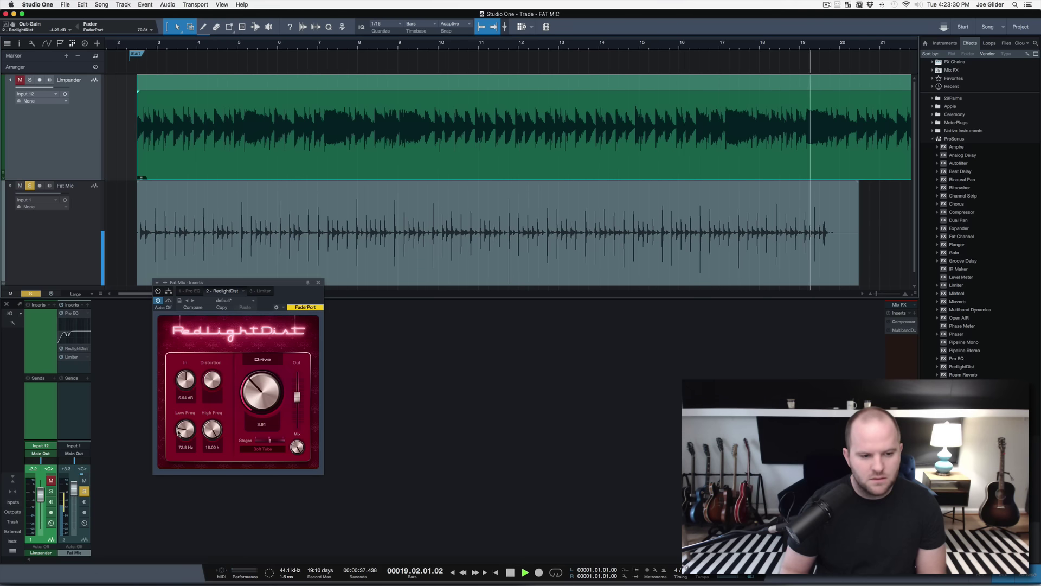
{"action": "left_click_drag", "start_coordinate": [179, 432], "coordinate": [178, 436]}
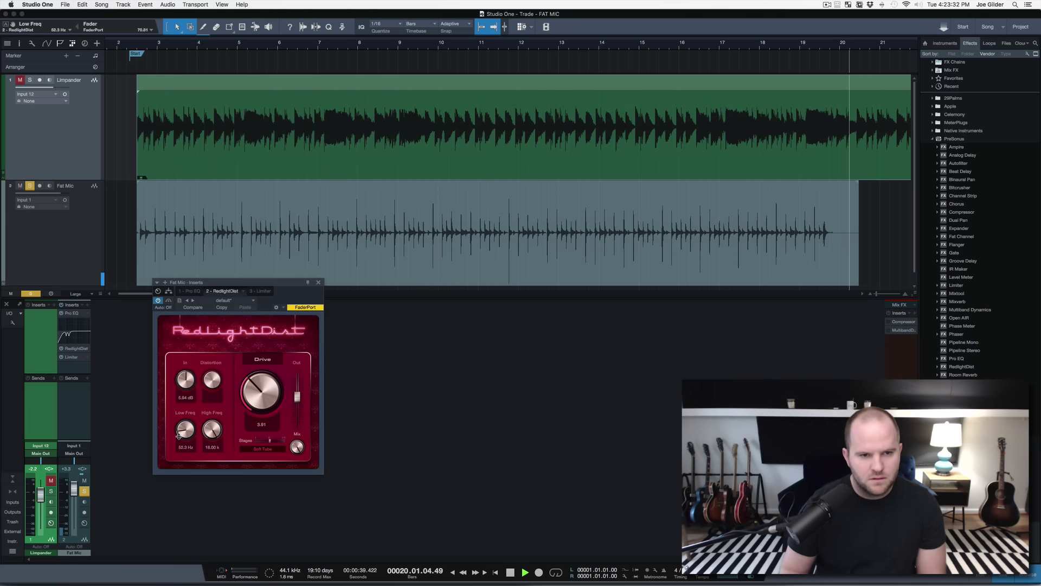
Replay from the beginning, compare Limpander and Fat Mic by soloing each, and stop playback
{"action": "key", "text": "Home"}
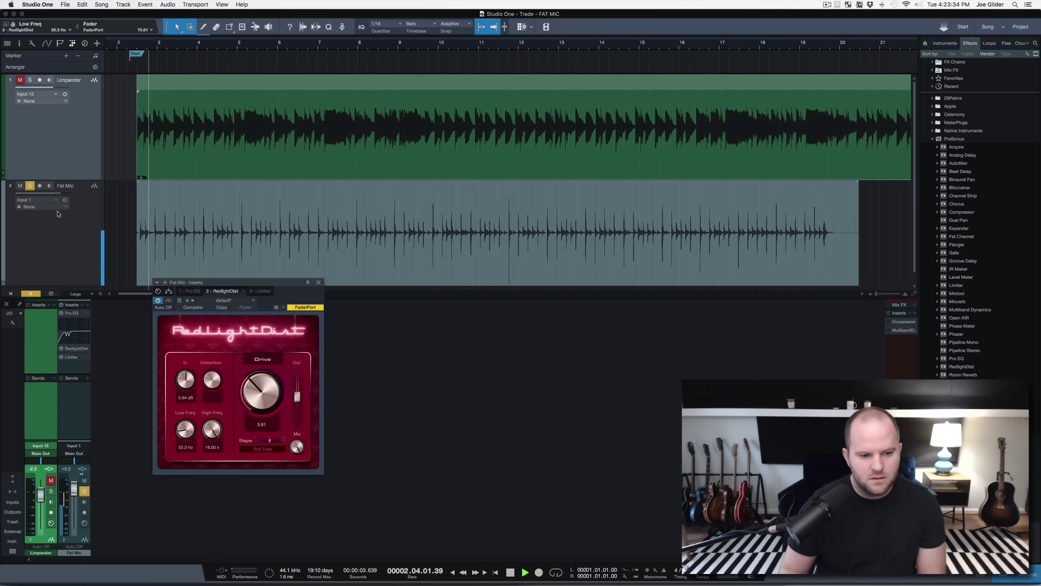
{"action": "left_click", "coordinate": [30, 80]}
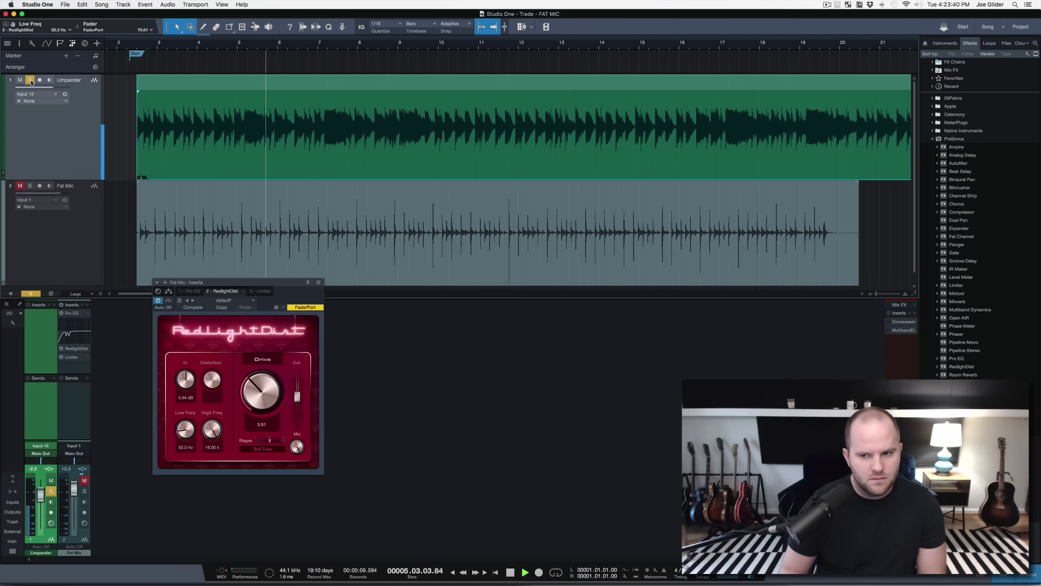
{"action": "left_click", "coordinate": [30, 186]}
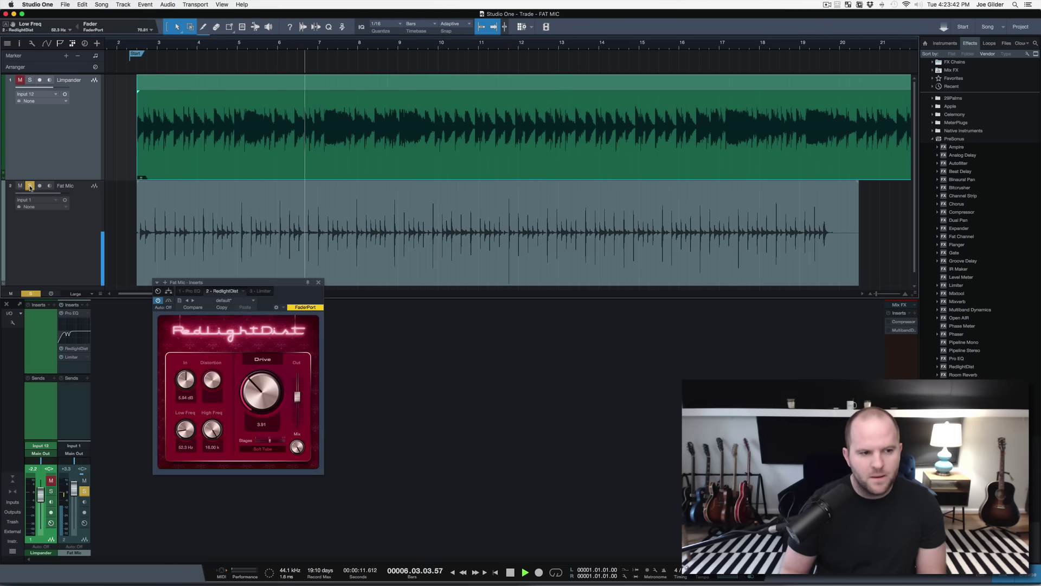
{"action": "key", "text": "space"}
Bypass the Fat Mic Limiter, insert a Compressor before it with a 20:1 ratio, and reopen the Limiter's settings
{"action": "left_click", "coordinate": [261, 291]}
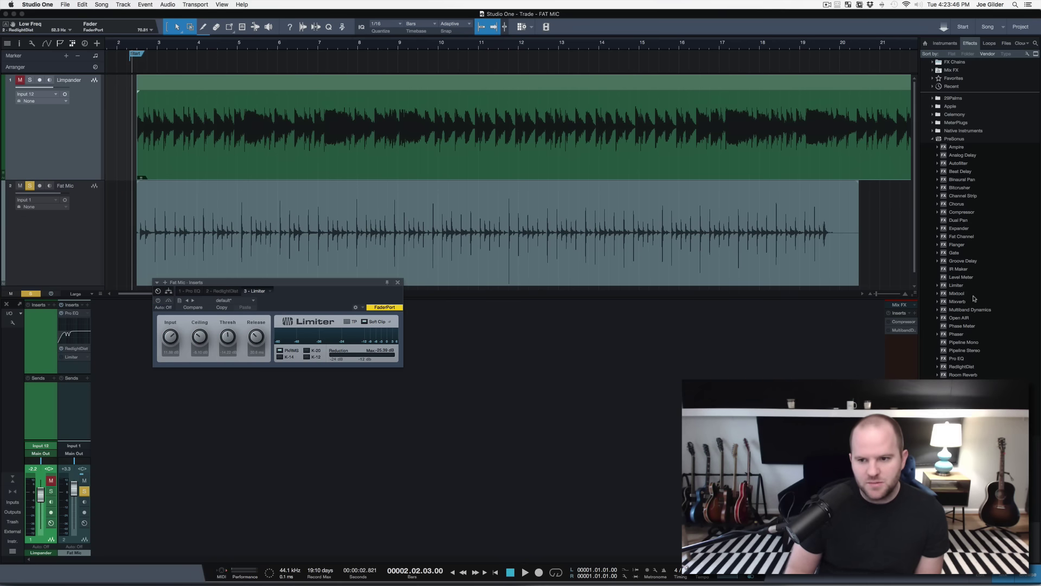
{"action": "left_click_drag", "start_coordinate": [961, 213], "coordinate": [249, 296]}
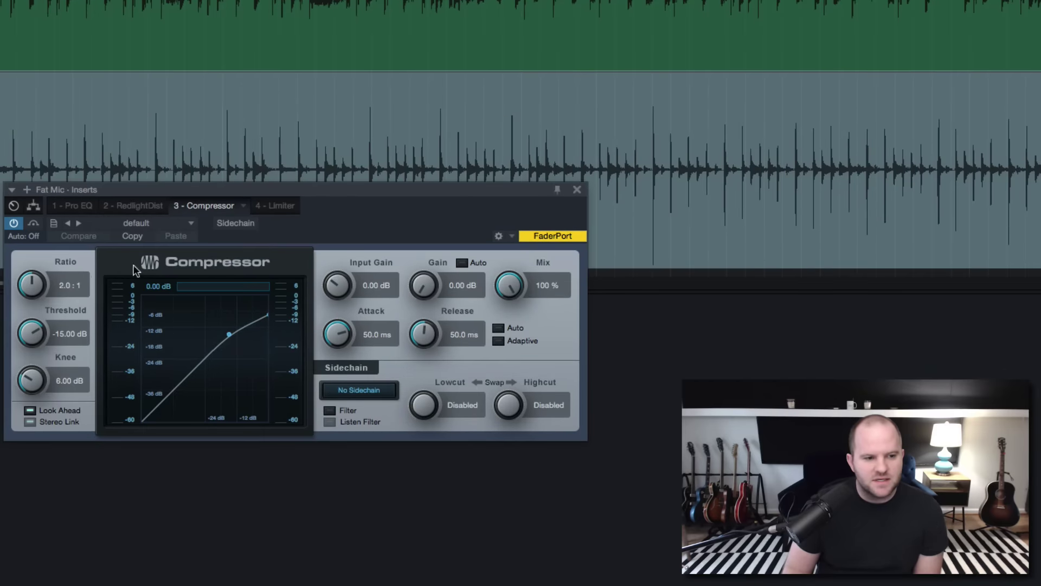
{"action": "left_click_drag", "start_coordinate": [39, 289], "coordinate": [26, 112]}
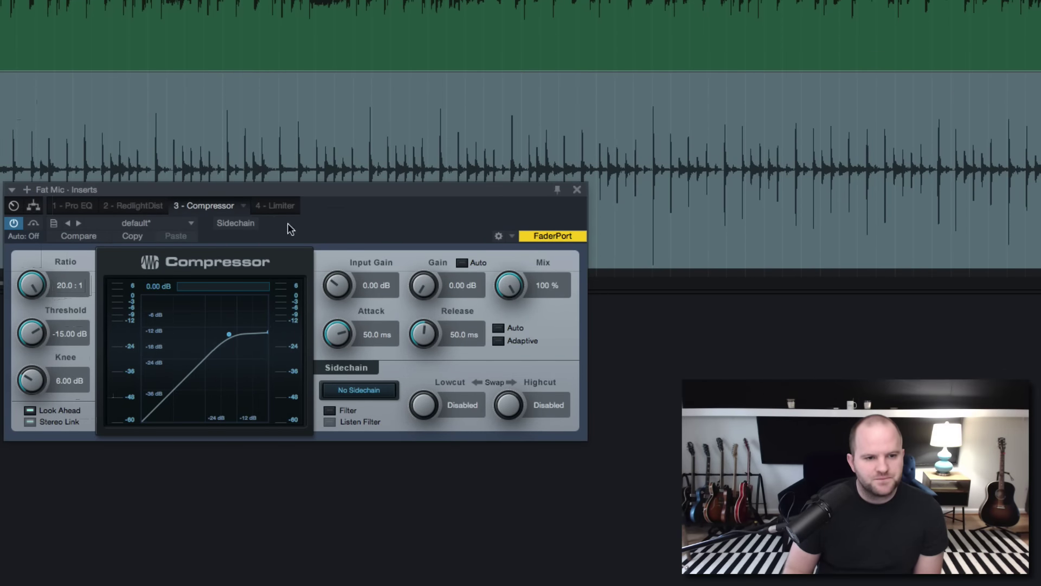
{"action": "left_click", "coordinate": [277, 206]}
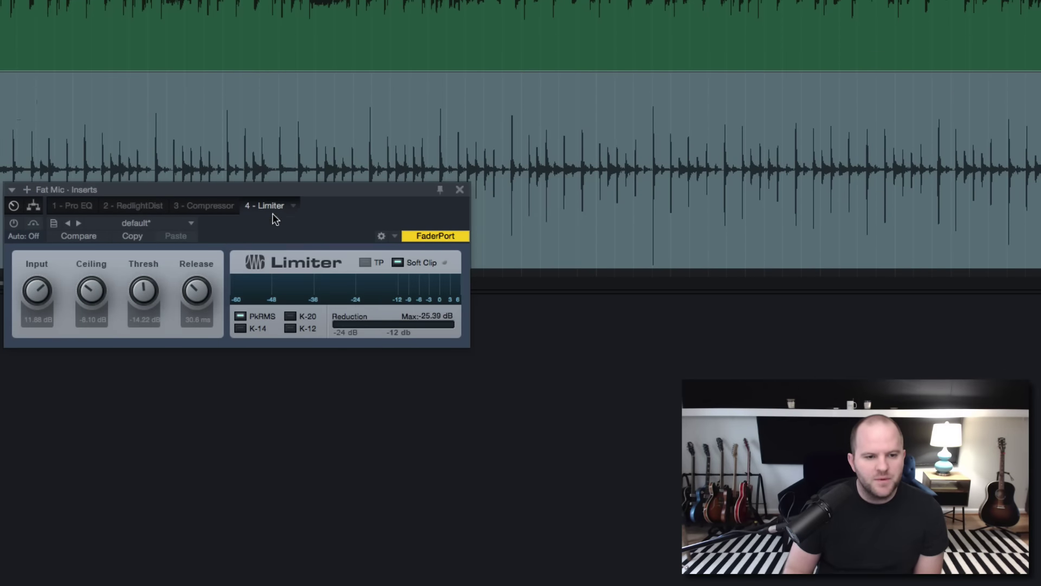
Load the Fat Mic Limiter's default preset, enable it, and set its Ceiling and Threshold to -4.36 dB
{"action": "left_click", "coordinate": [140, 224]}
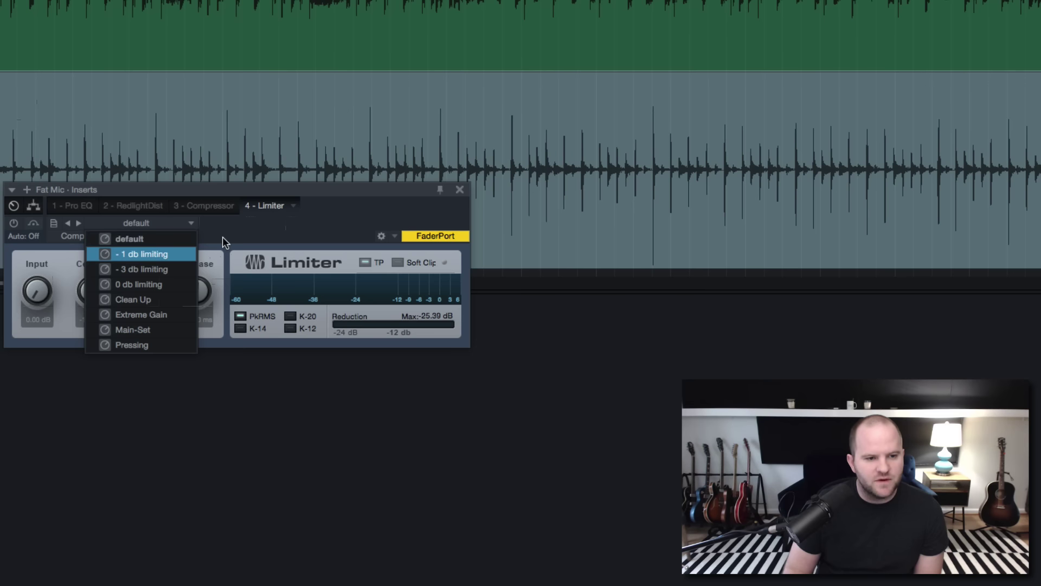
{"action": "left_click", "coordinate": [164, 237]}
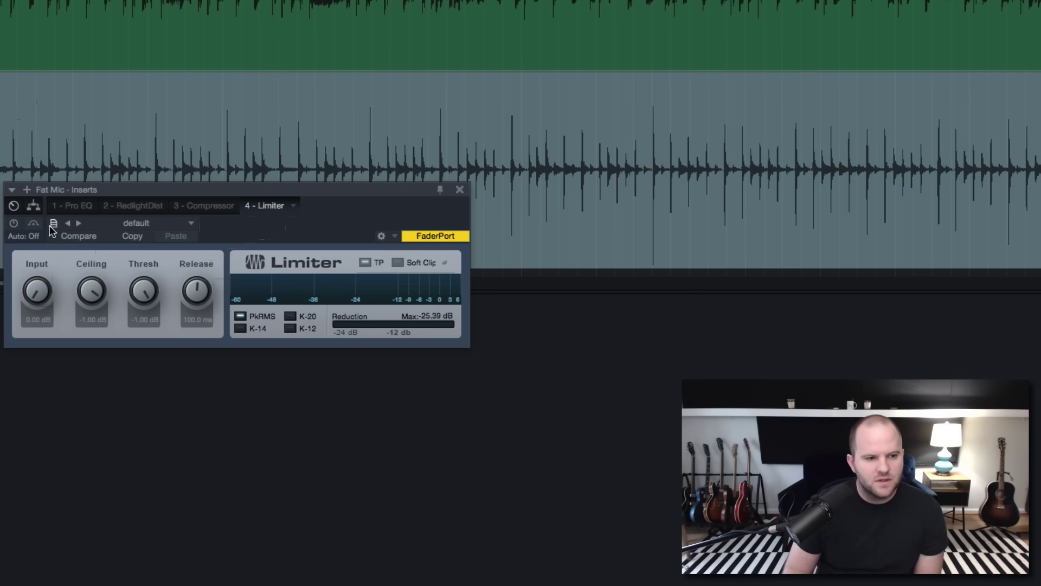
{"action": "left_click", "coordinate": [14, 224]}
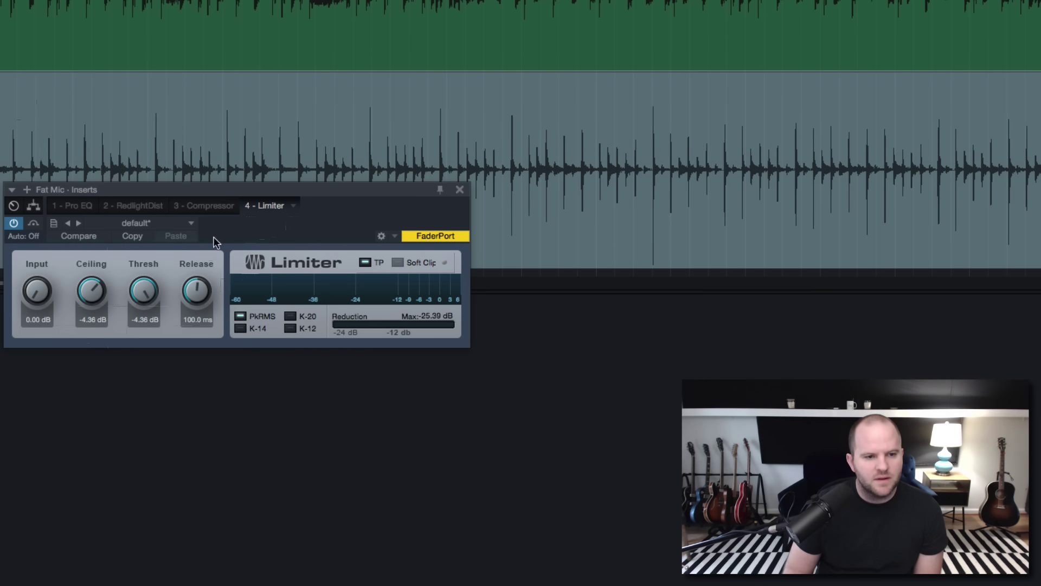
During playback, set the Fat Mic Compressor's Knee to 0.10 dB, Threshold to -26.28 dB, Attack to 10.8 ms and Release to 15.4 ms
{"action": "left_click", "coordinate": [212, 206]}
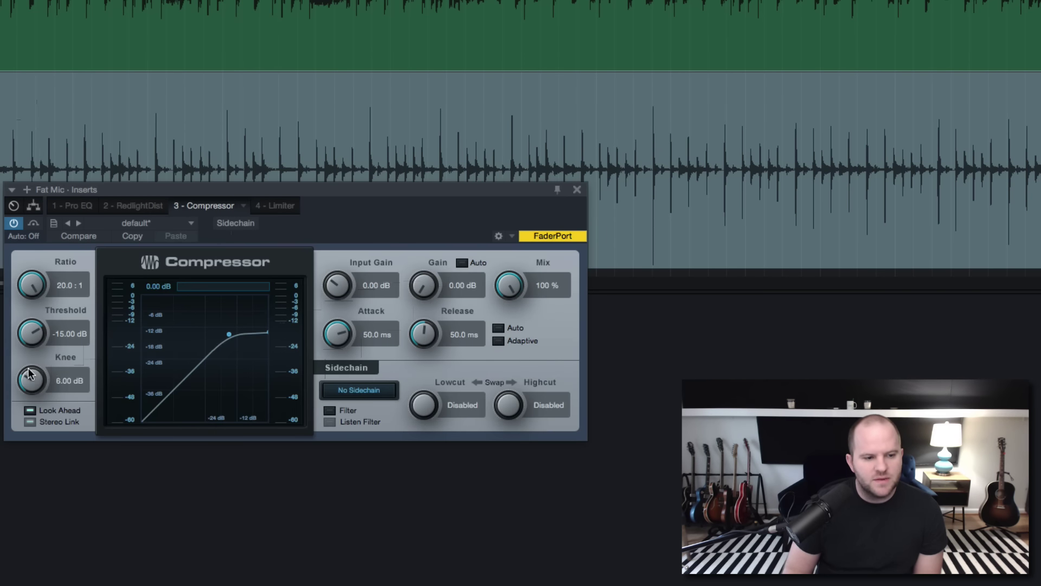
{"action": "key", "text": "space"}
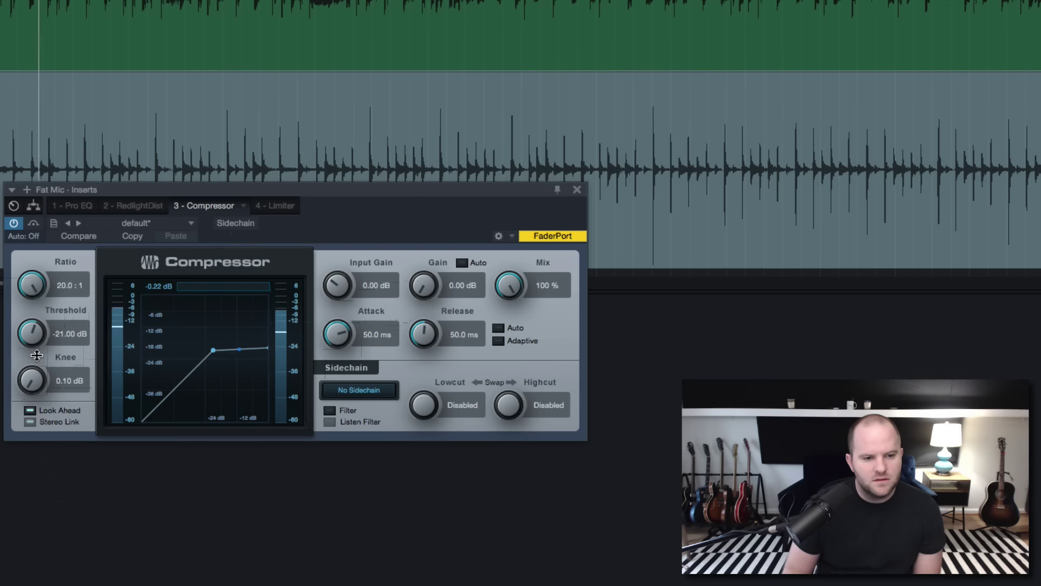
{"action": "left_click_drag", "start_coordinate": [32, 333], "coordinate": [35, 372]}
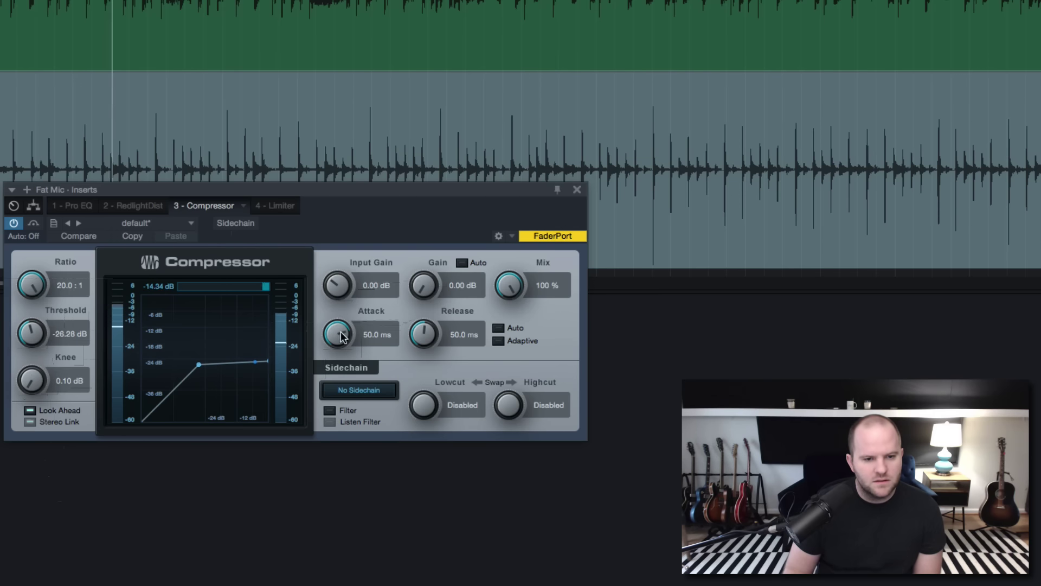
{"action": "left_click_drag", "start_coordinate": [337, 334], "coordinate": [341, 361]}
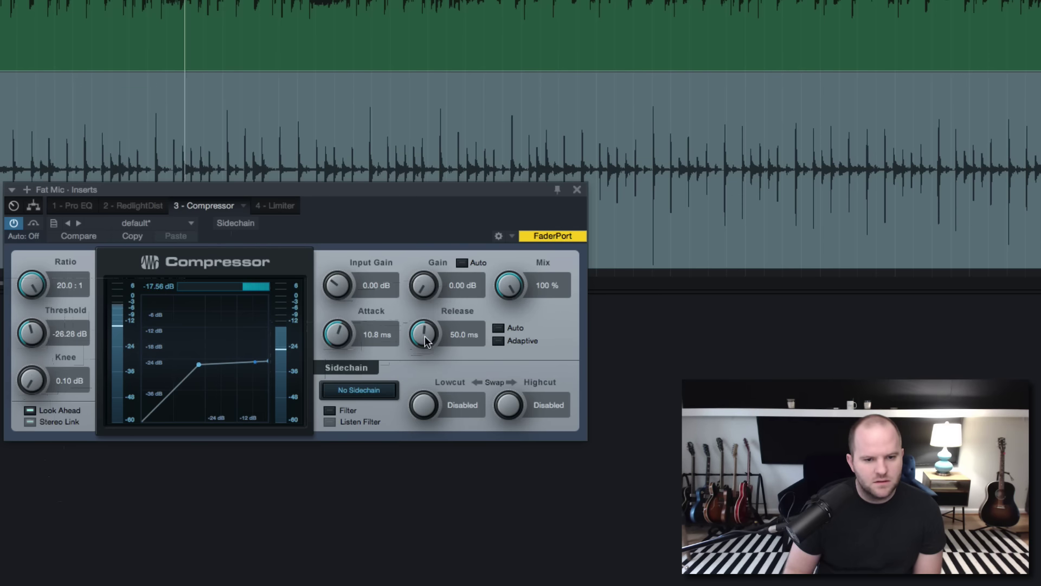
{"action": "left_click_drag", "start_coordinate": [424, 337], "coordinate": [419, 355]}
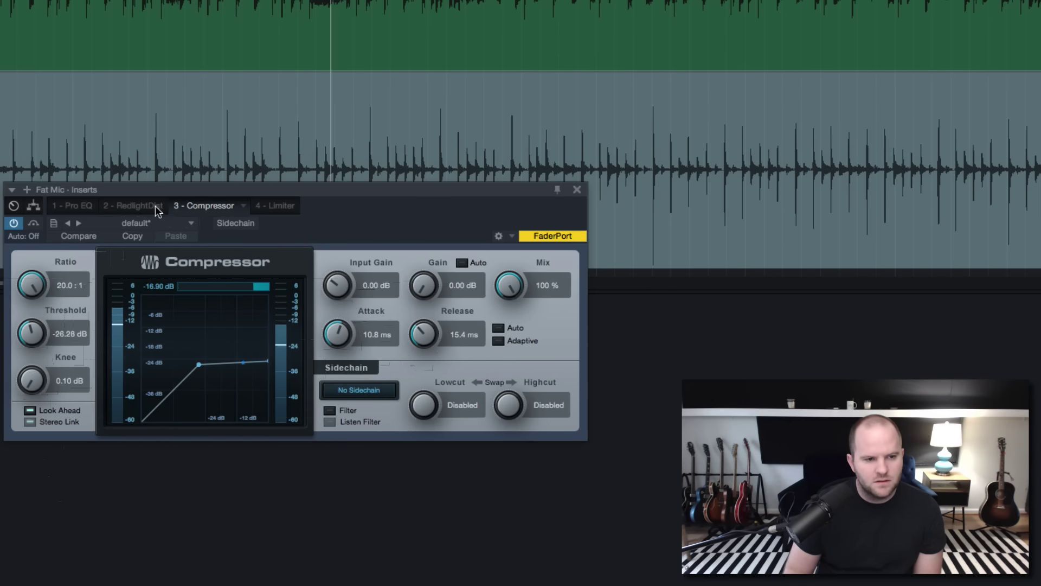
Bypass the Compressor and set RedlightDist's Drive to 6.27 and output level to -10.23 dB
{"action": "left_click", "coordinate": [14, 222]}
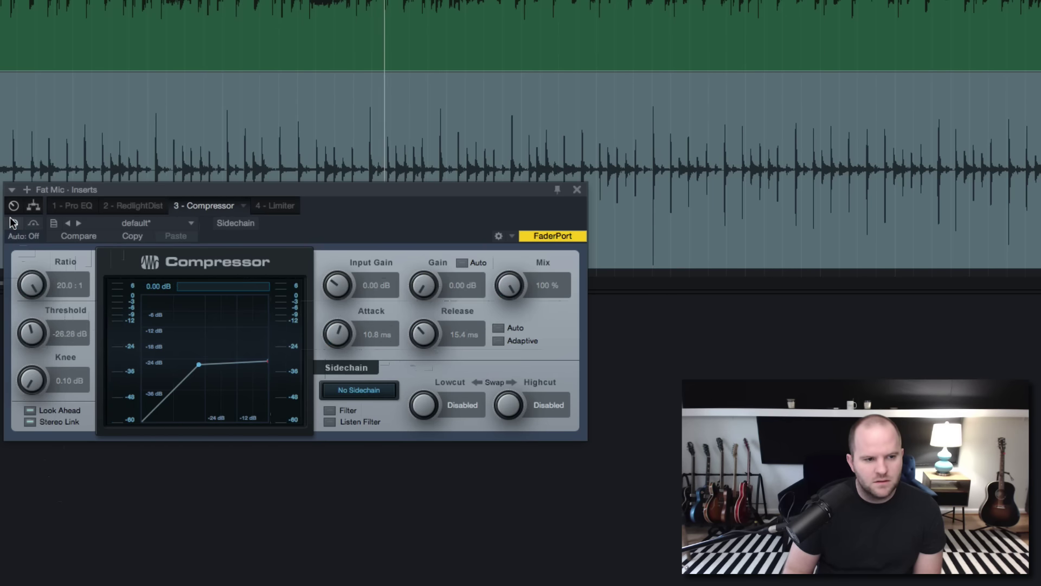
{"action": "left_click", "coordinate": [139, 206]}
{"action": "left_click_drag", "start_coordinate": [203, 372], "coordinate": [198, 347]}
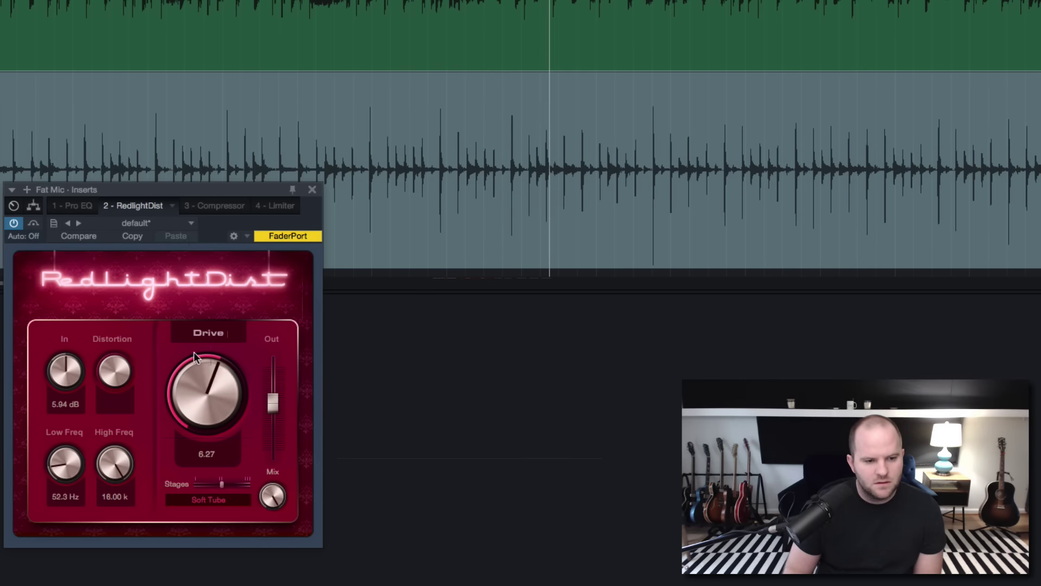
{"action": "left_click_drag", "start_coordinate": [272, 407], "coordinate": [272, 415]}
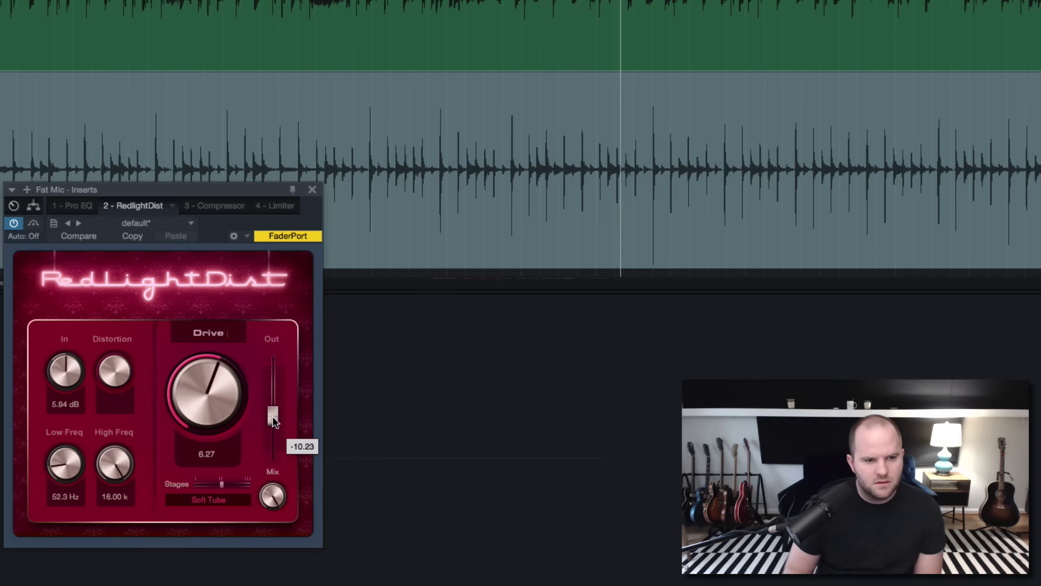
Re-enable the Compressor with Threshold -27.72 dB, Input Gain 2.34 dB, Gain 2.64 dB, Attack 9.52 ms and Release 22.5 ms
{"action": "left_click", "coordinate": [226, 208]}
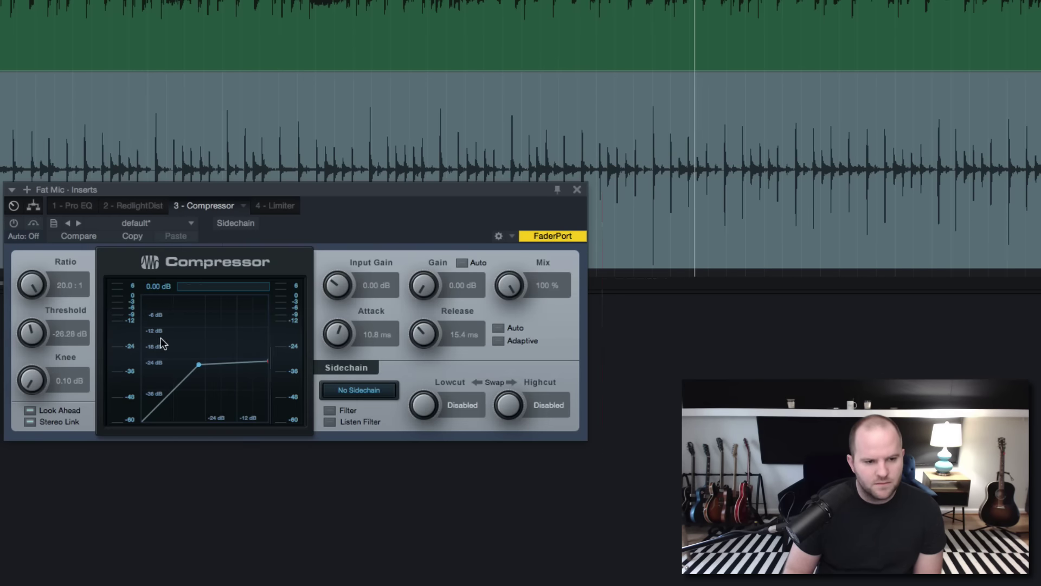
{"action": "left_click", "coordinate": [15, 224]}
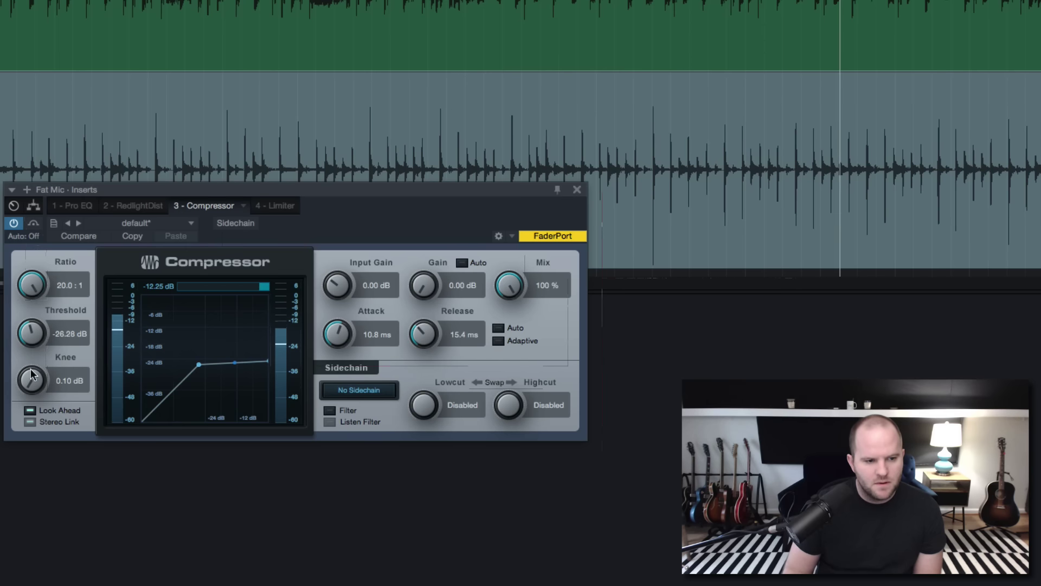
{"action": "left_click_drag", "start_coordinate": [335, 332], "coordinate": [335, 337]}
{"action": "left_click_drag", "start_coordinate": [424, 332], "coordinate": [423, 287]}
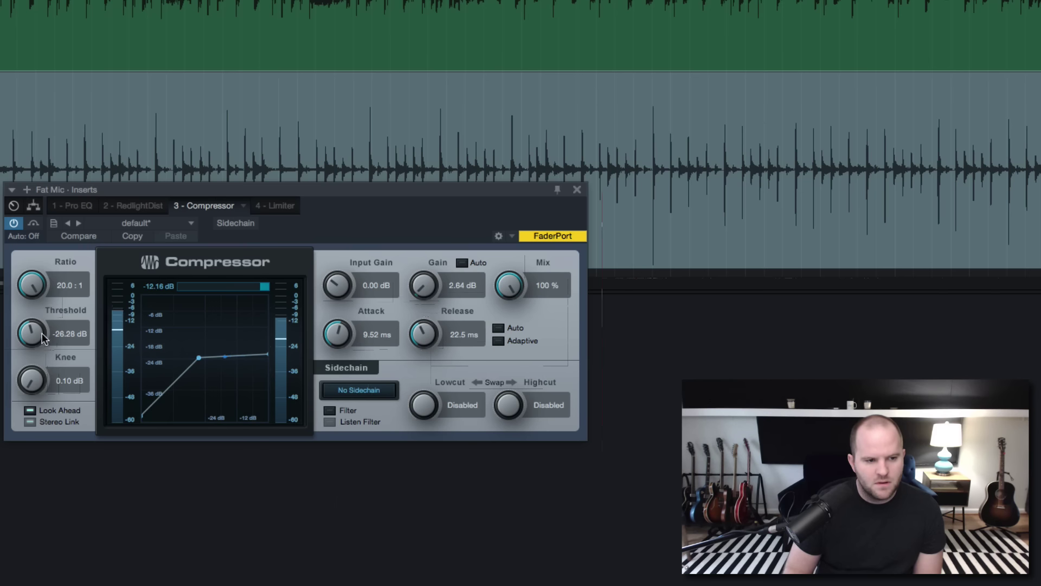
{"action": "mouse_move", "coordinate": [45, 339]}
{"action": "left_mouse_down"}
{"action": "mouse_move", "coordinate": [41, 355]}
{"action": "mouse_move", "coordinate": [42, 340]}
{"action": "left_mouse_up"}
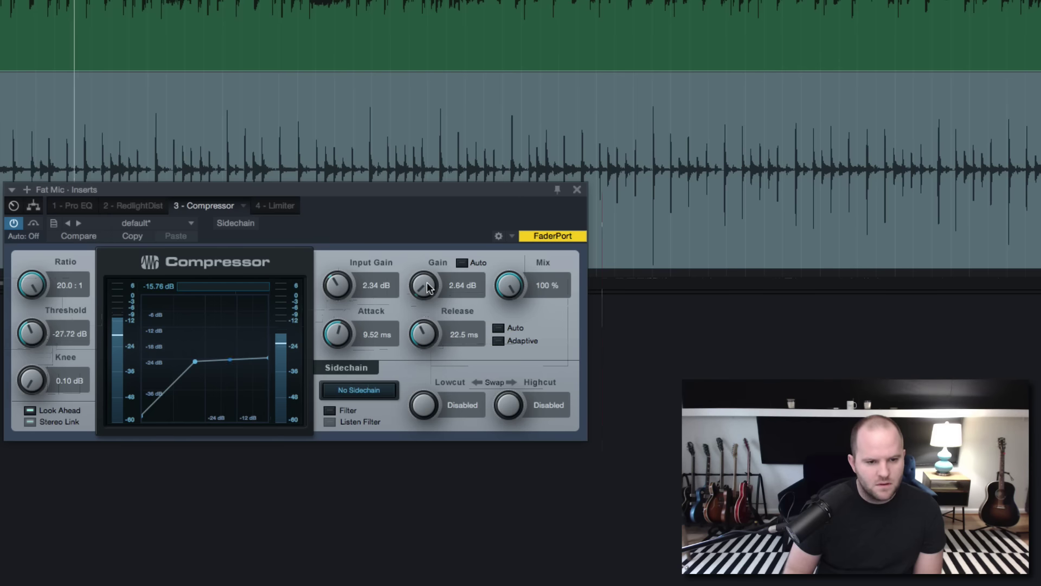
Set the Compressor's makeup Gain to 6.96 dB, Attack to 8.40 ms and Release to 10.5 ms, and stop playback
{"action": "left_click_drag", "start_coordinate": [428, 282], "coordinate": [426, 268]}
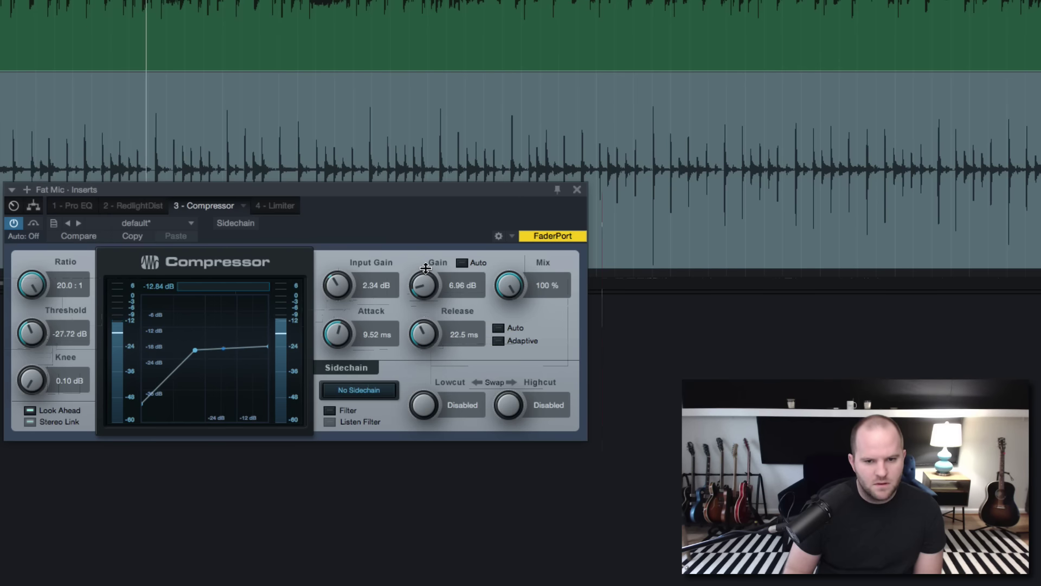
{"action": "mouse_move", "coordinate": [429, 338]}
{"action": "left_mouse_down"}
{"action": "mouse_move", "coordinate": [428, 308]}
{"action": "mouse_move", "coordinate": [427, 348]}
{"action": "left_mouse_up"}
{"action": "left_click_drag", "start_coordinate": [338, 332], "coordinate": [341, 332]}
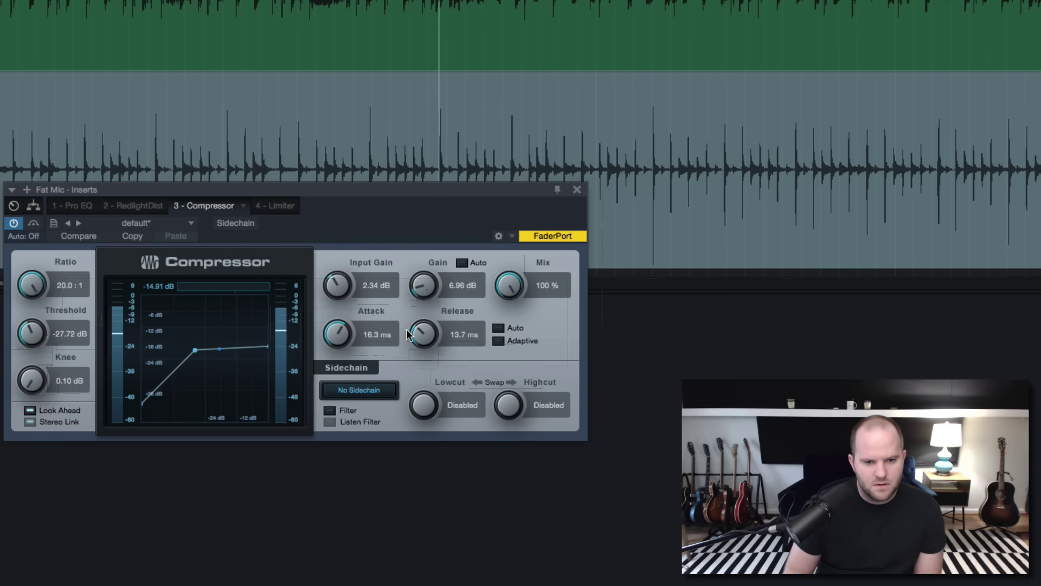
{"action": "left_click_drag", "start_coordinate": [408, 333], "coordinate": [408, 338]}
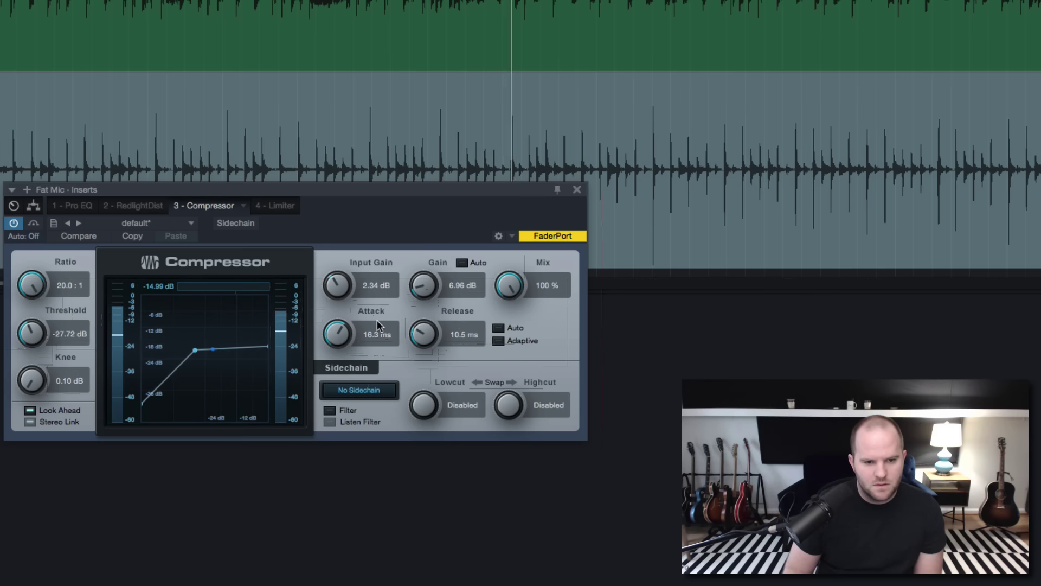
{"action": "left_click_drag", "start_coordinate": [337, 333], "coordinate": [334, 350]}
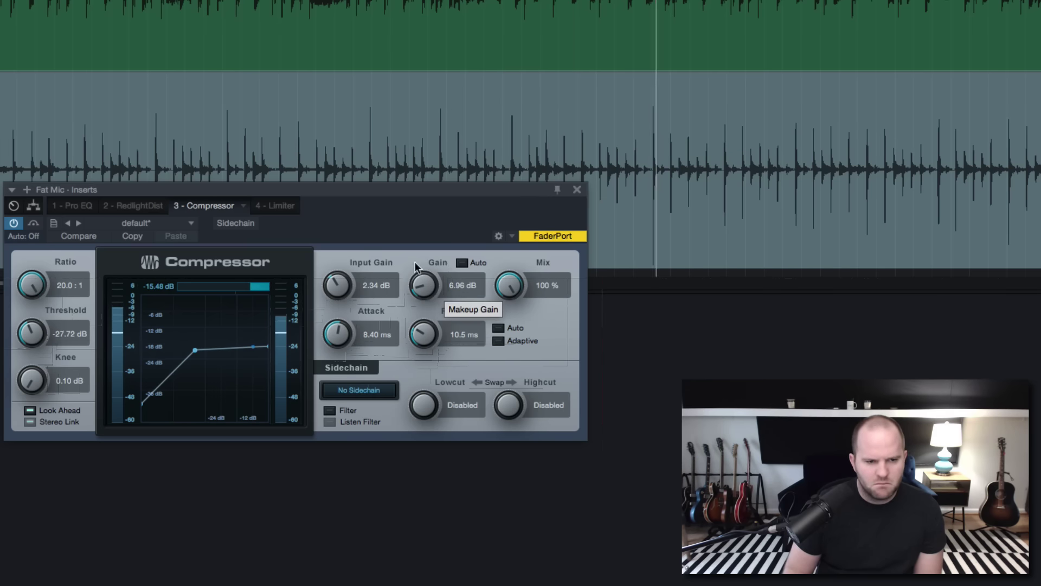
{"action": "key", "text": "space"}
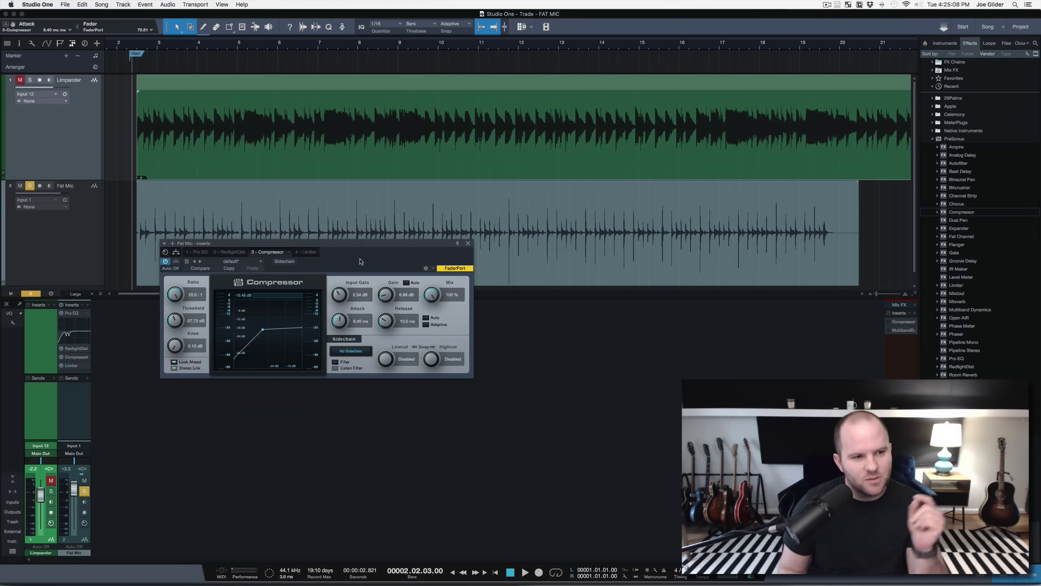
Play Limpander soloed, and switch the solo to Fat Mic to compare their sound
{"action": "left_click", "coordinate": [34, 80]}
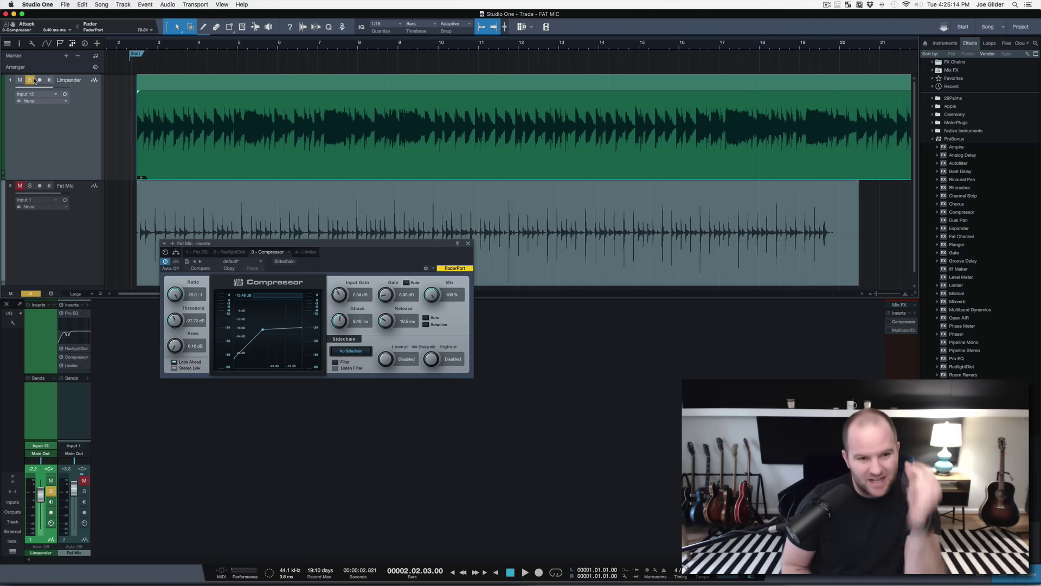
{"action": "key", "text": "space"}
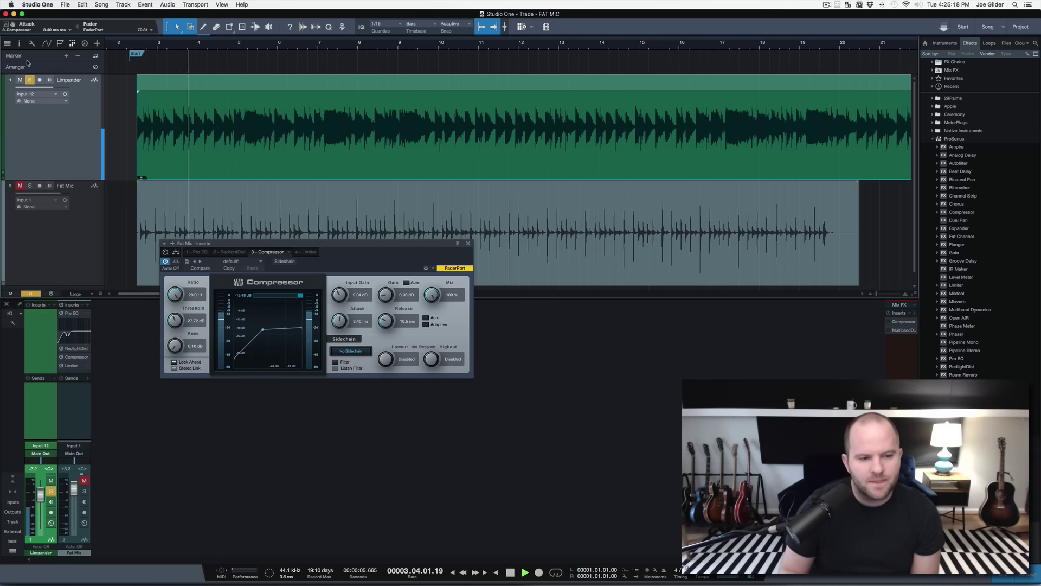
{"action": "left_click", "coordinate": [30, 186]}
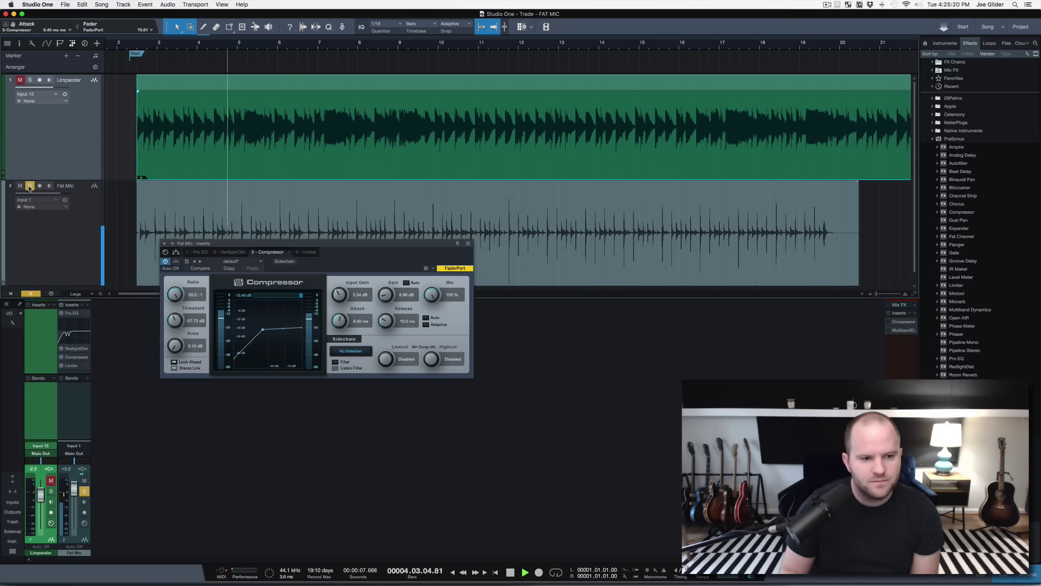
Set the low-cut frequency in Fat Mic's Pro EQ to 107 Hz
{"action": "left_click", "coordinate": [196, 251]}
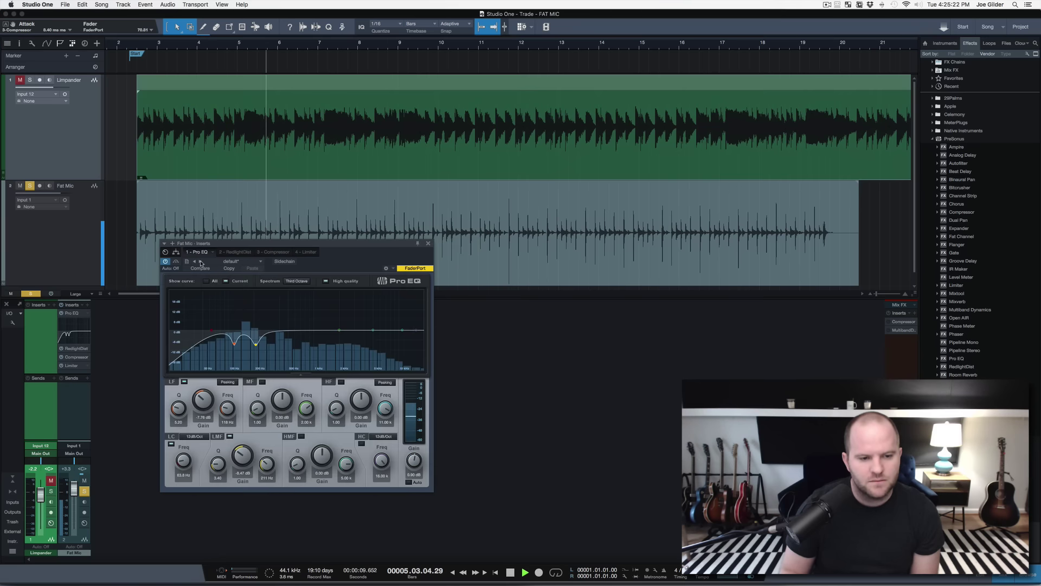
{"action": "scroll", "coordinate": [202, 455], "scroll_direction": "up", "scroll_amount": 6}
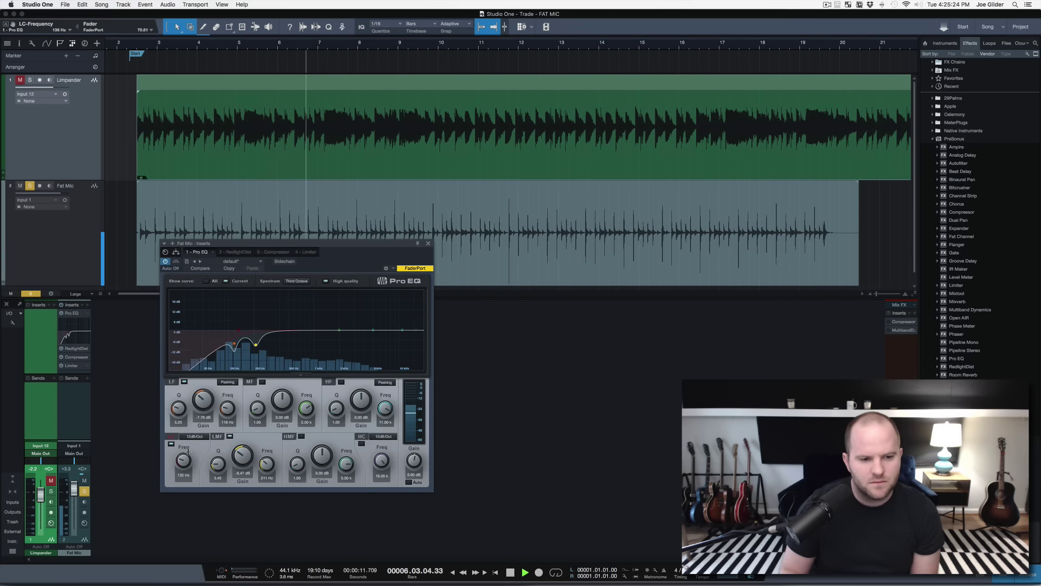
{"action": "scroll", "coordinate": [183, 461], "scroll_direction": "down", "scroll_amount": 2}
{"action": "scroll", "coordinate": [183, 461], "scroll_direction": "down", "scroll_amount": 1}
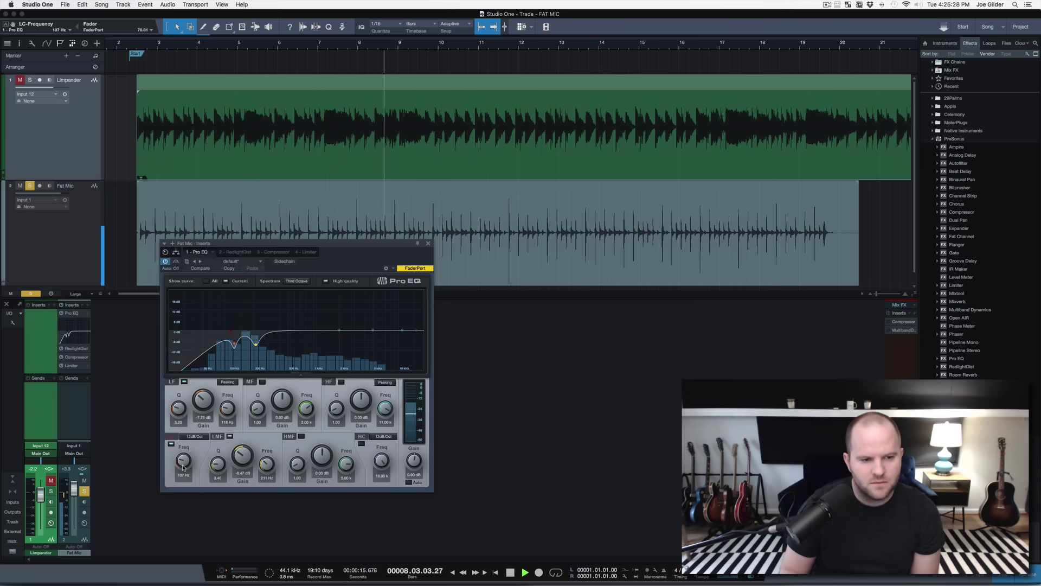
Compare Limpander with the re-equalized Fat Mic by soloing each, replaying from the beginning, and stop playback
{"action": "left_click", "coordinate": [31, 81]}
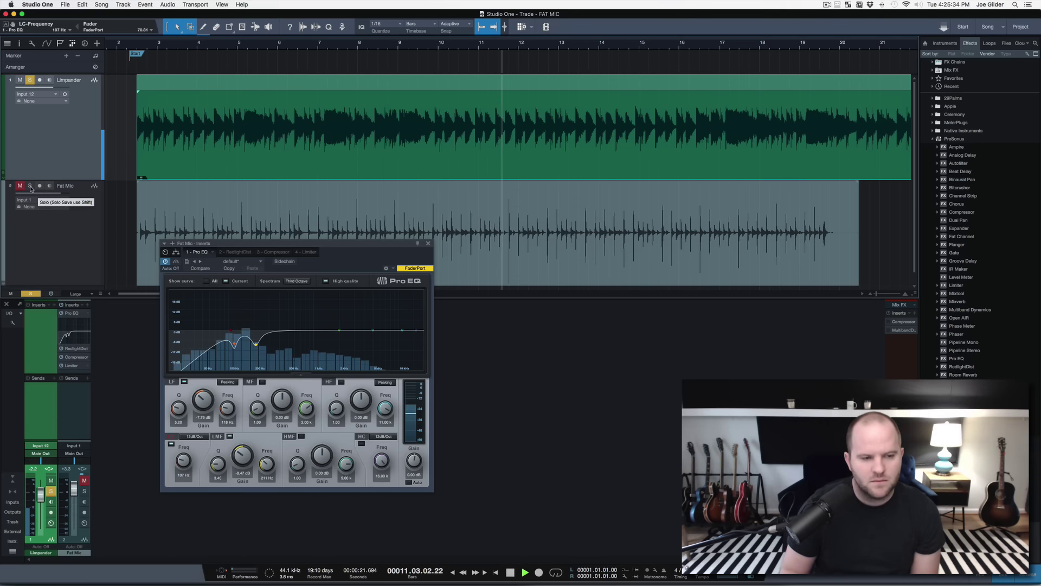
{"action": "key", "text": "Home"}
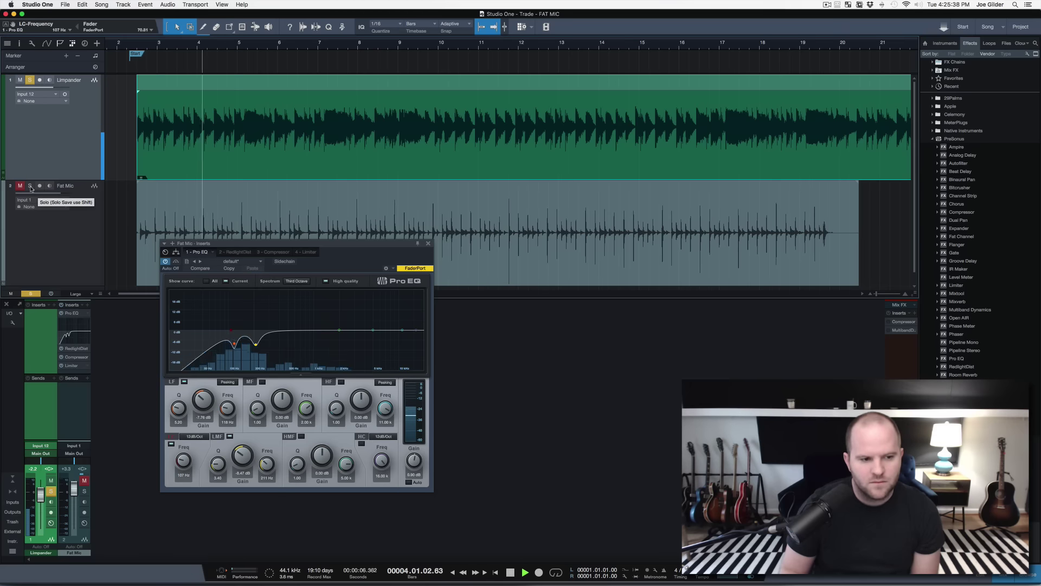
{"action": "left_click", "coordinate": [30, 187]}
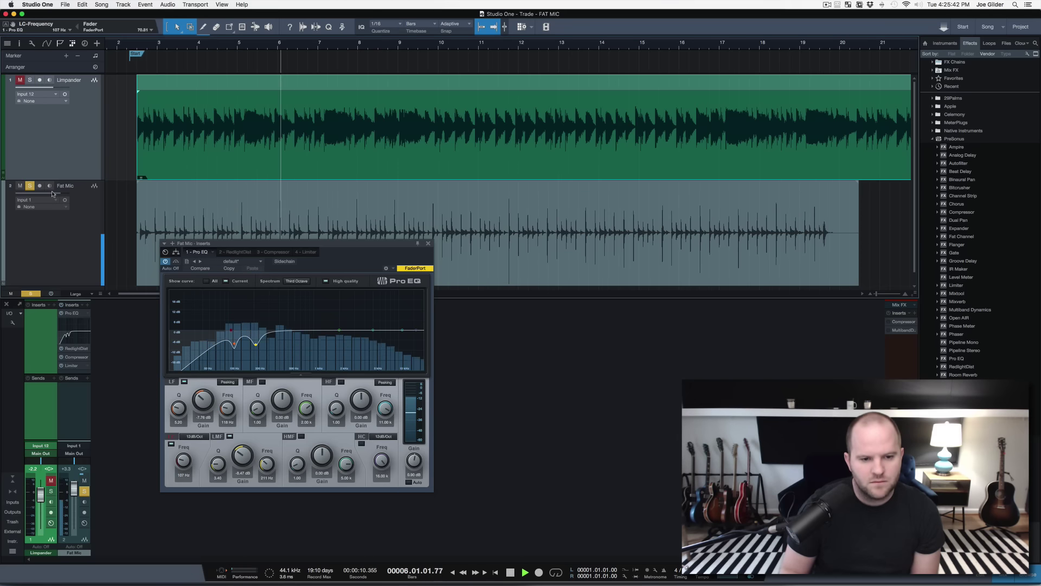
{"action": "key", "text": "space"}
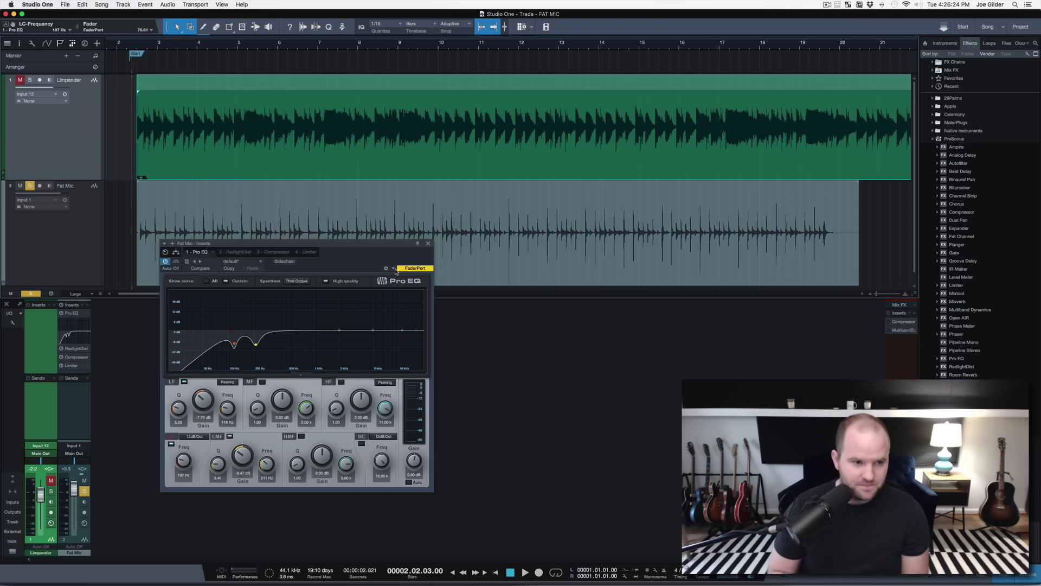
Lower Limpander's volume to -3.0 dB, compare it with Fat Mic by soloing each during playback, and stop
{"action": "left_click_drag", "start_coordinate": [32, 86], "coordinate": [30, 86]}
{"action": "key", "text": "space"}
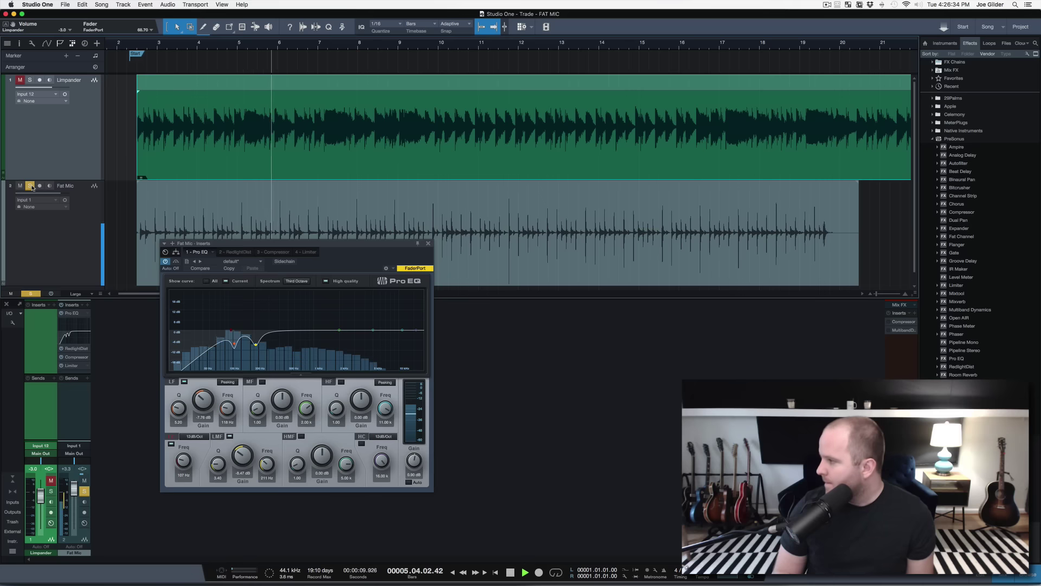
{"action": "key", "text": "space"}
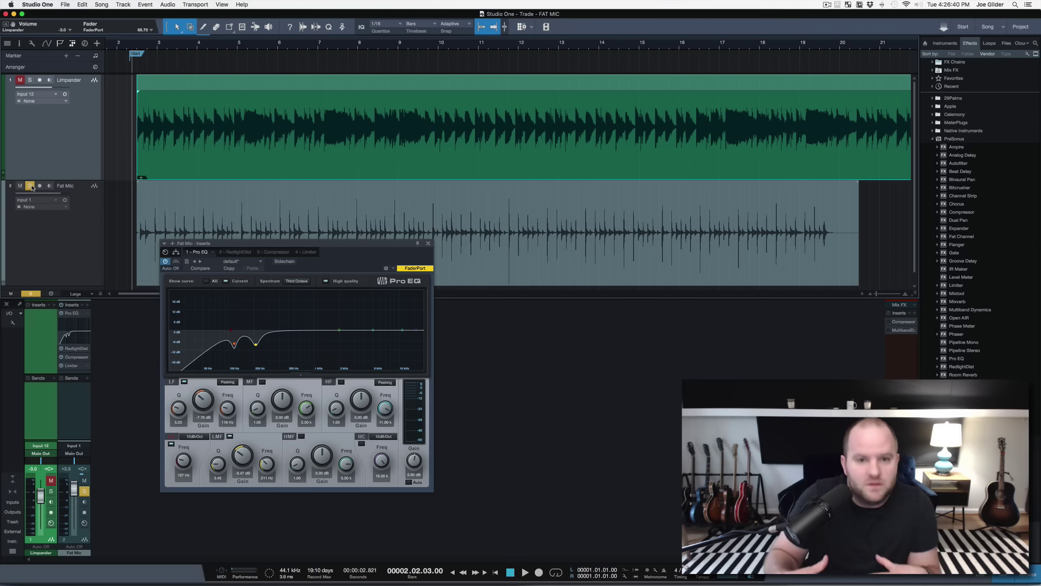
Play the tracks briefly and switch the solo from Fat Mic to Limpander
{"action": "key", "text": "space"}
{"action": "key", "text": "space"}
{"action": "left_click", "coordinate": [29, 186]}
{"action": "left_click", "coordinate": [20, 80]}
{"action": "left_click", "coordinate": [30, 79]}
{"action": "left_click", "coordinate": [20, 185]}
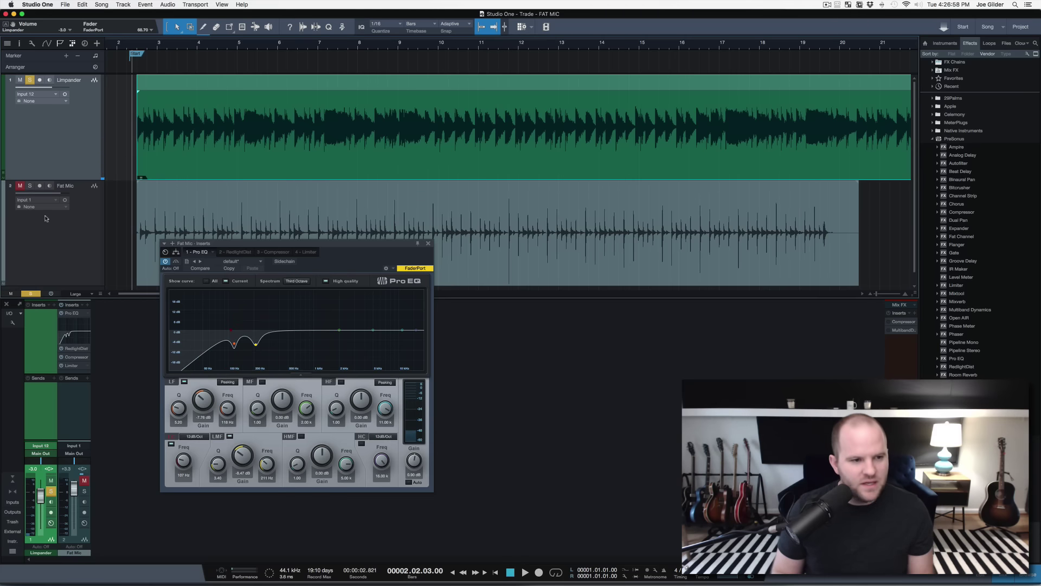
Switch the solo back to Fat Mic and play it from the beginning with its Pro EQ open
{"action": "left_click", "coordinate": [20, 80]}
{"action": "left_click", "coordinate": [30, 79]}
{"action": "left_click", "coordinate": [20, 186]}
{"action": "left_click", "coordinate": [30, 185]}
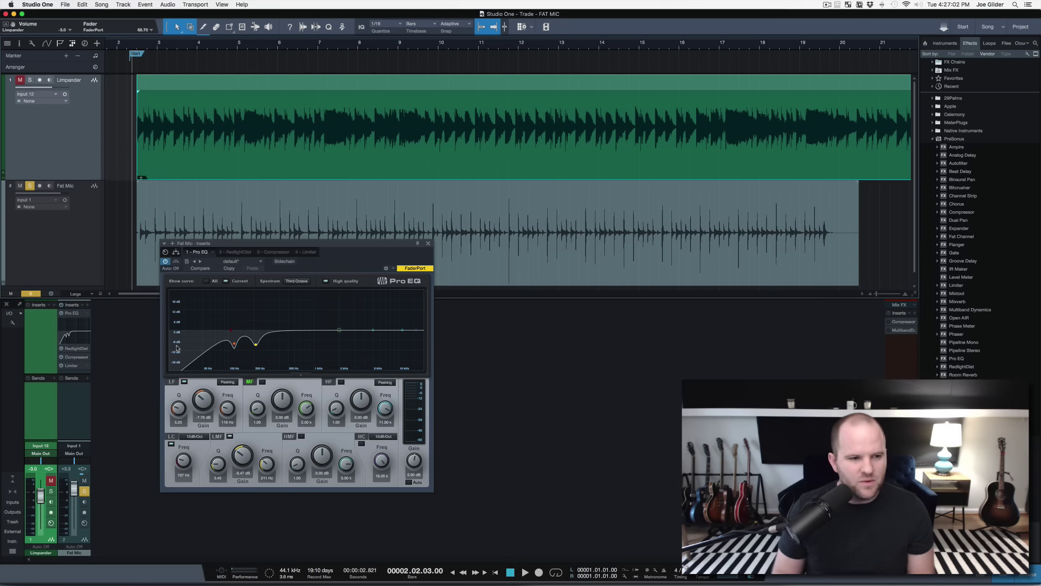
{"action": "key", "text": "space"}
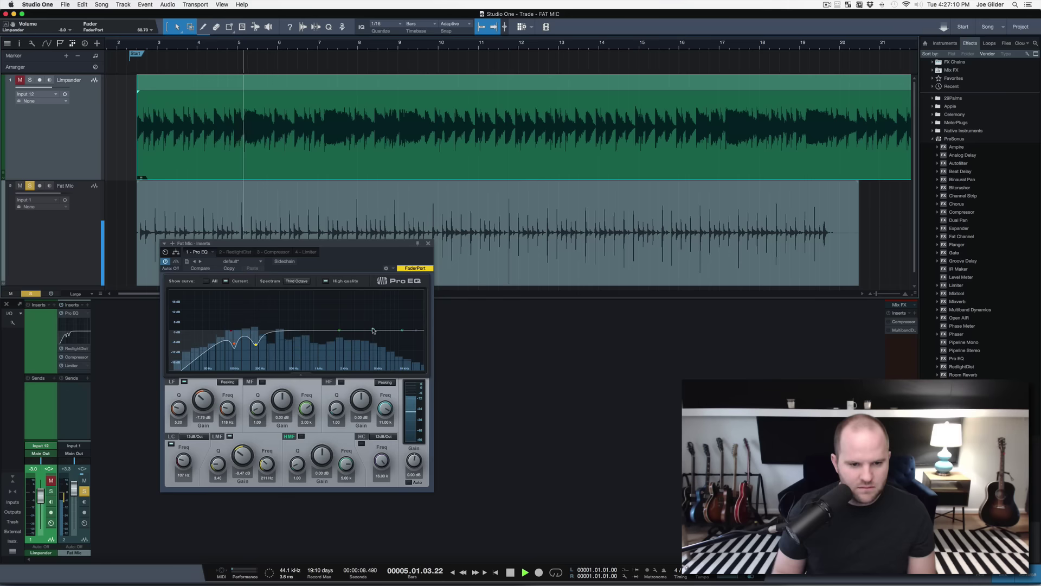
Cut Fat Mic's high-mid frequencies by about 6 dB with the Pro EQ's HMF band during playback, and stop
{"action": "mouse_move", "coordinate": [373, 329]}
{"action": "left_mouse_down"}
{"action": "mouse_move", "coordinate": [368, 306]}
{"action": "mouse_move", "coordinate": [360, 340]}
{"action": "left_mouse_up"}
{"action": "key", "text": "space"}
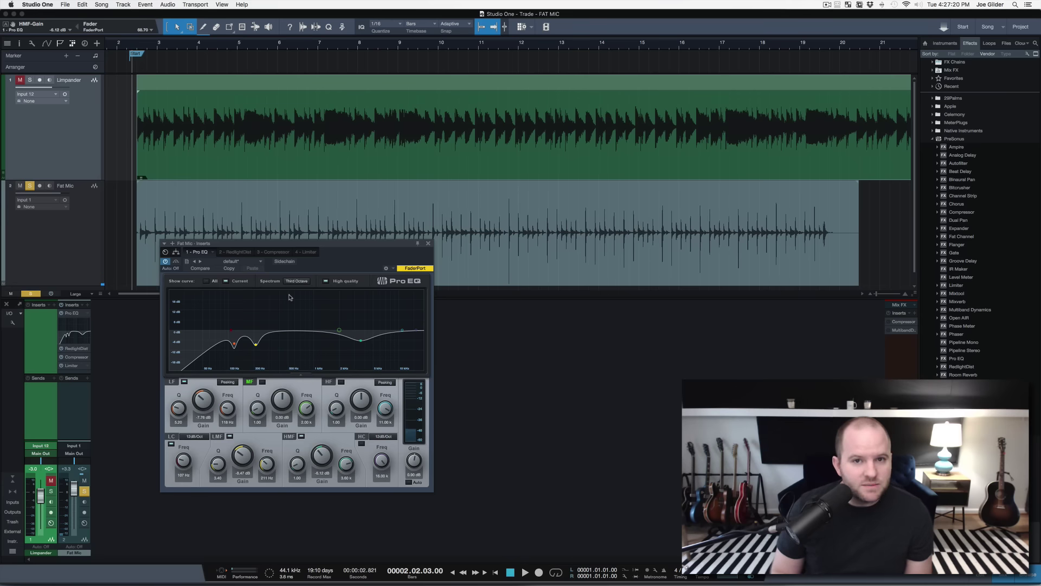
Play and compare Limpander with Fat Mic by alternating their solos, raise Limpander's volume to about -0.5 dB, and stop with Fat Mic soloed
{"action": "key", "text": "space"}
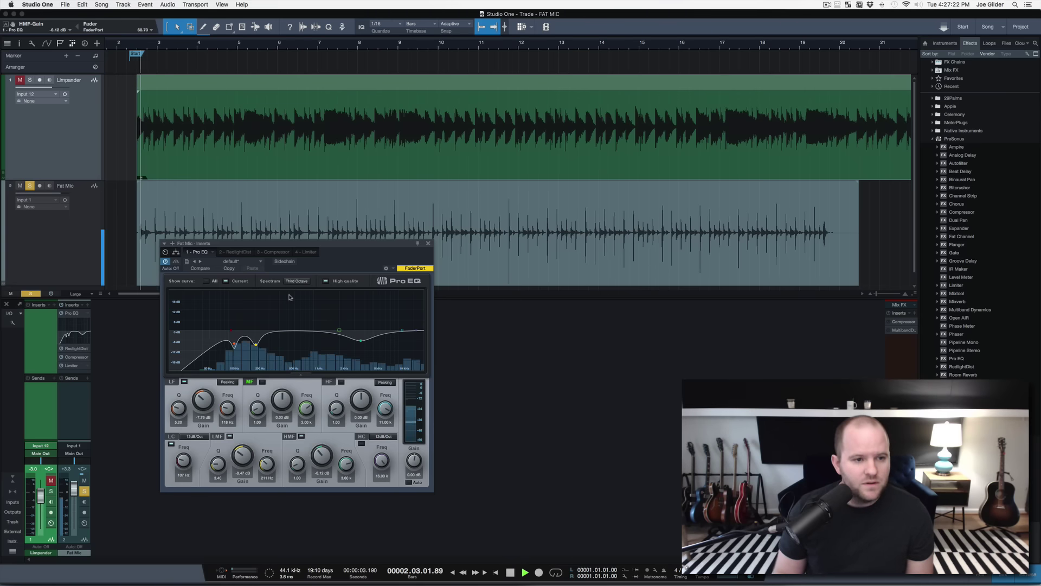
{"action": "left_click", "coordinate": [30, 79]}
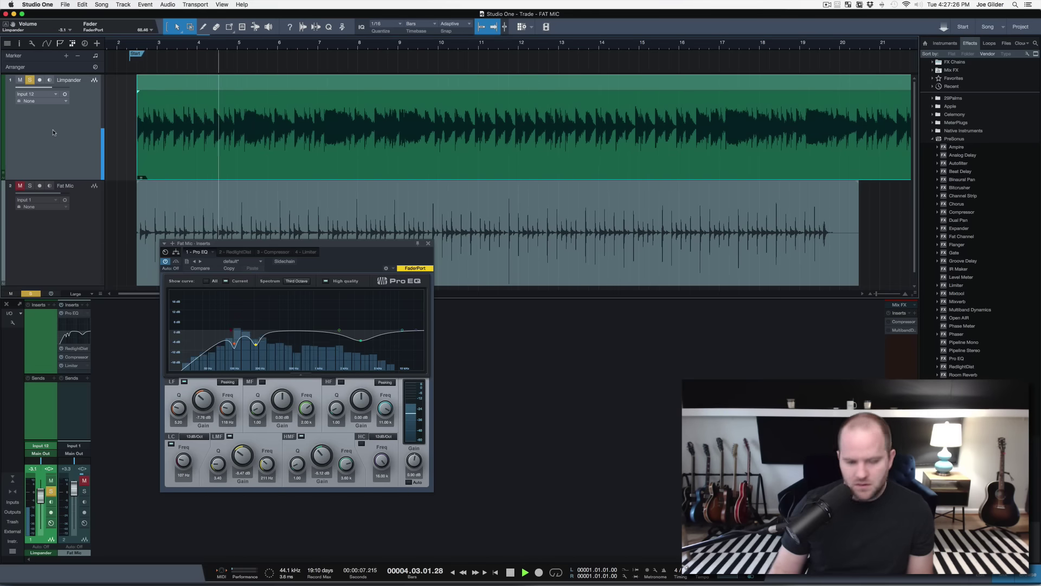
{"action": "left_click", "coordinate": [30, 186]}
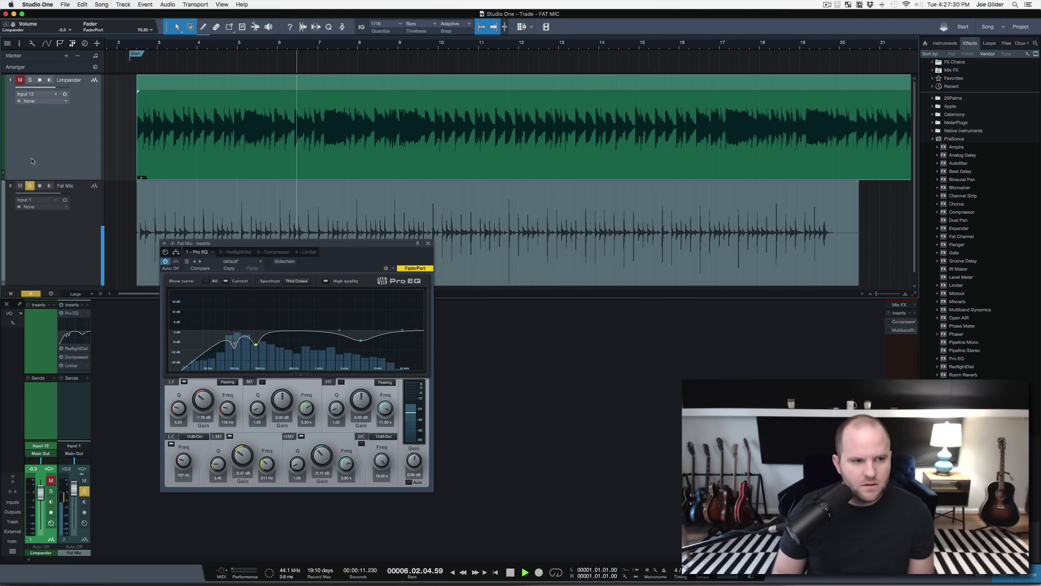
{"action": "left_click", "coordinate": [30, 80]}
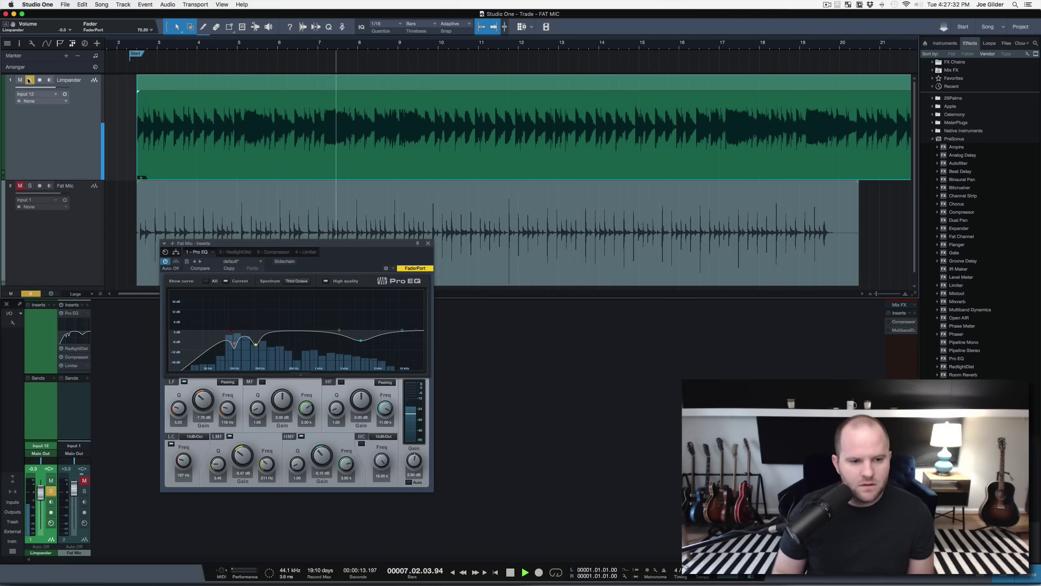
{"action": "left_click", "coordinate": [31, 186]}
{"action": "left_click", "coordinate": [30, 186]}
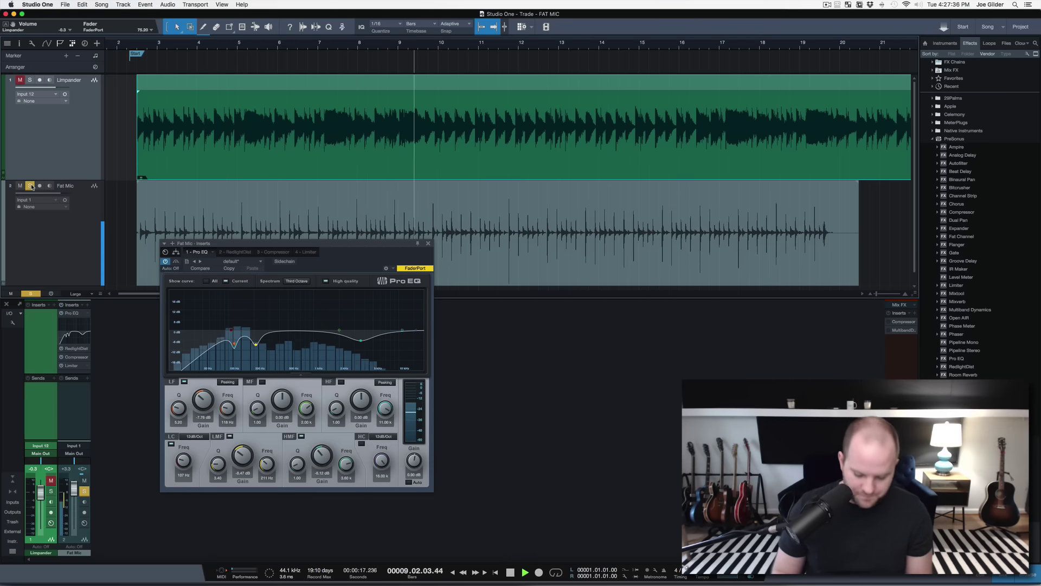
{"action": "key", "text": "space"}
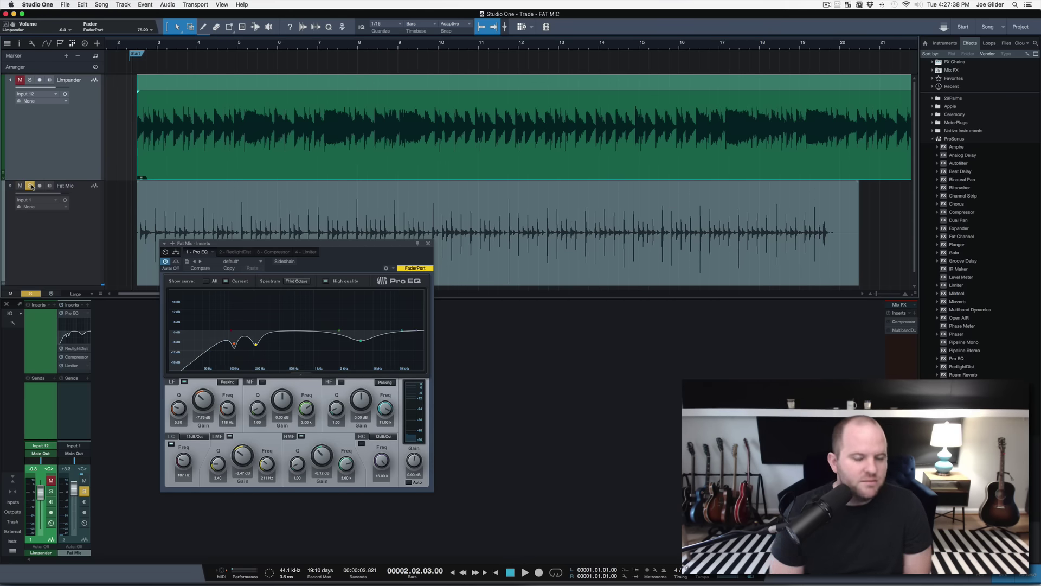